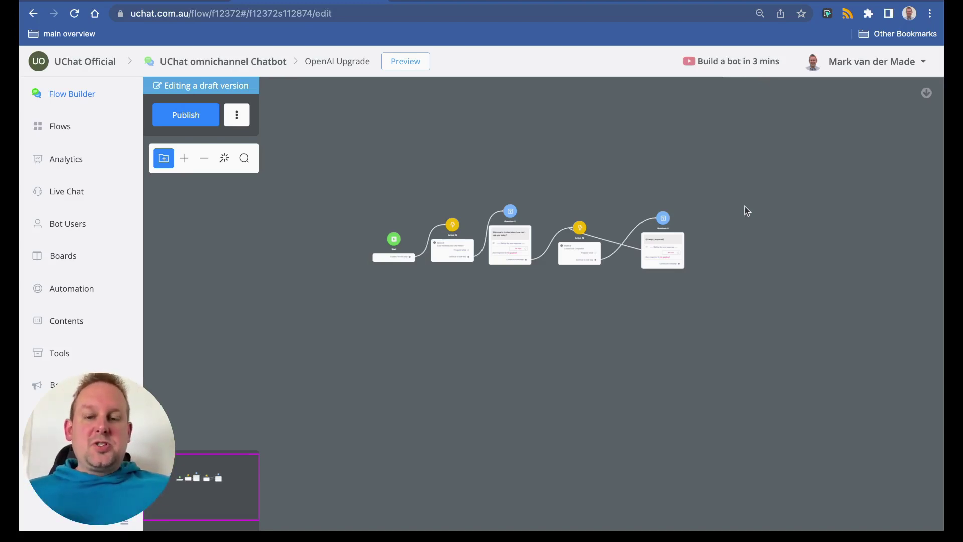
- Open the OpenAI Clear Remembered Chat History settings of the Action #2 step
{"action": "scroll", "coordinate": [435, 250], "scroll_direction": "up", "scroll_amount": 2}
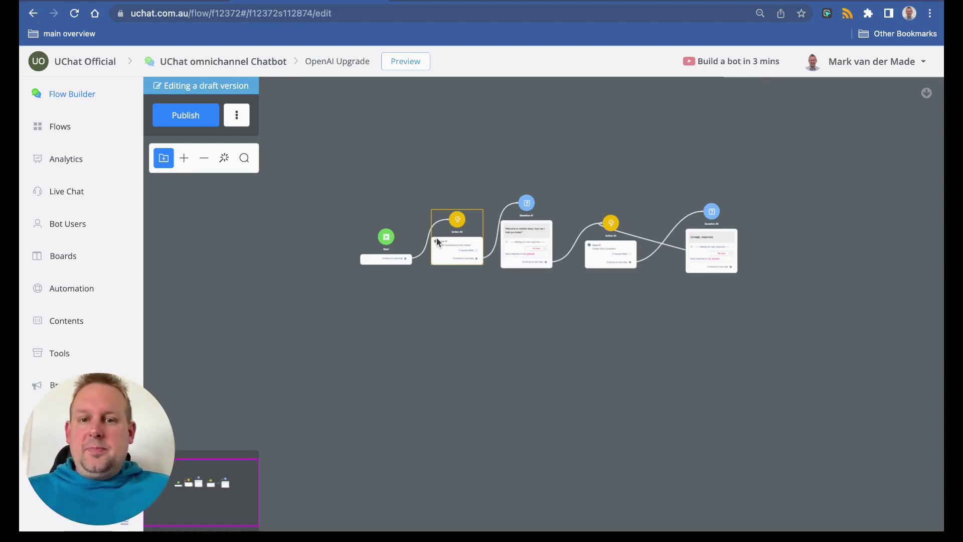
{"action": "scroll", "coordinate": [450, 290], "scroll_direction": "up", "scroll_amount": 5}
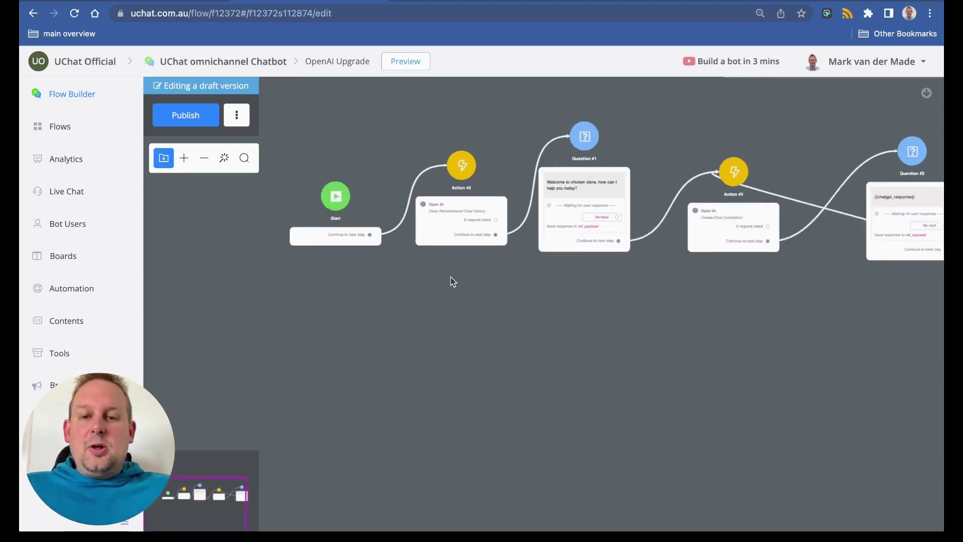
{"action": "left_click_drag", "start_coordinate": [468, 320], "coordinate": [470, 337]}
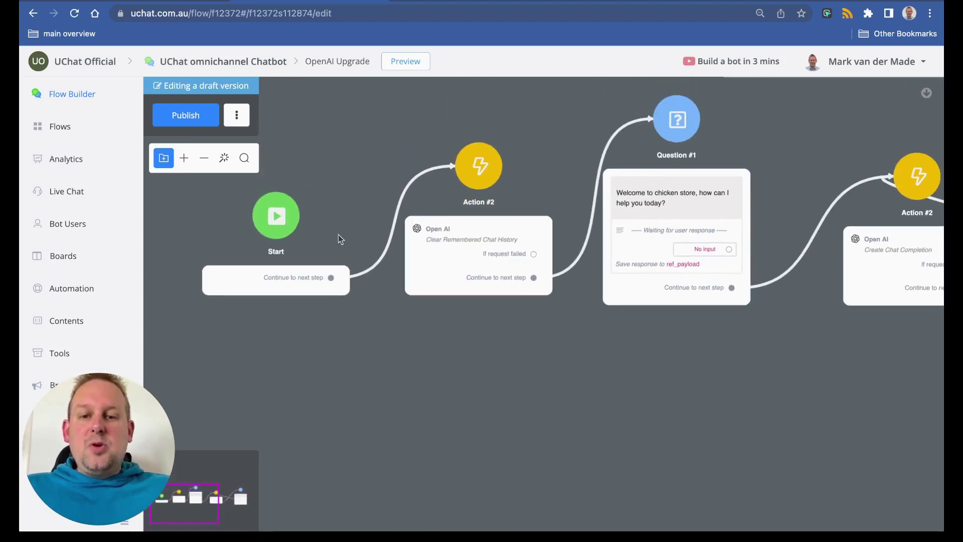
{"action": "left_click", "coordinate": [472, 240]}
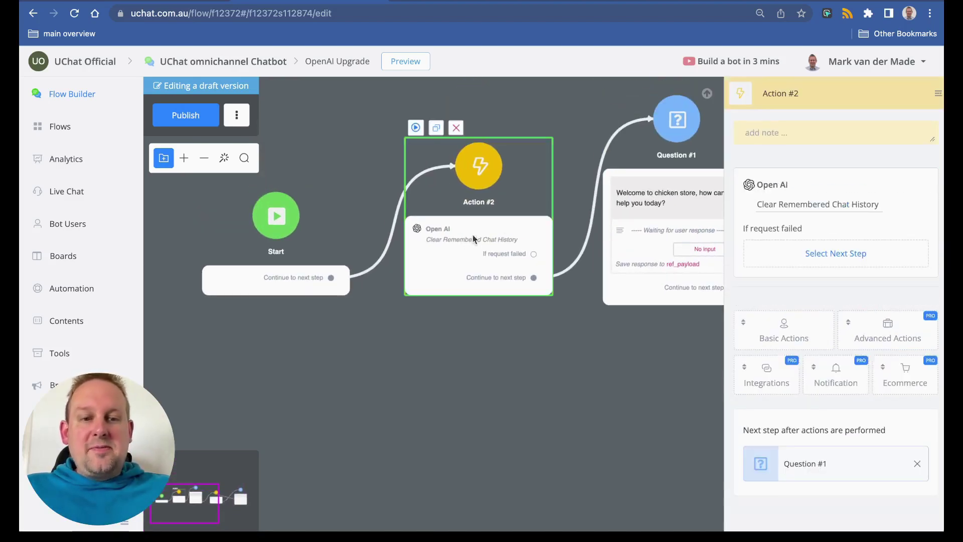
{"action": "left_click", "coordinate": [766, 204]}
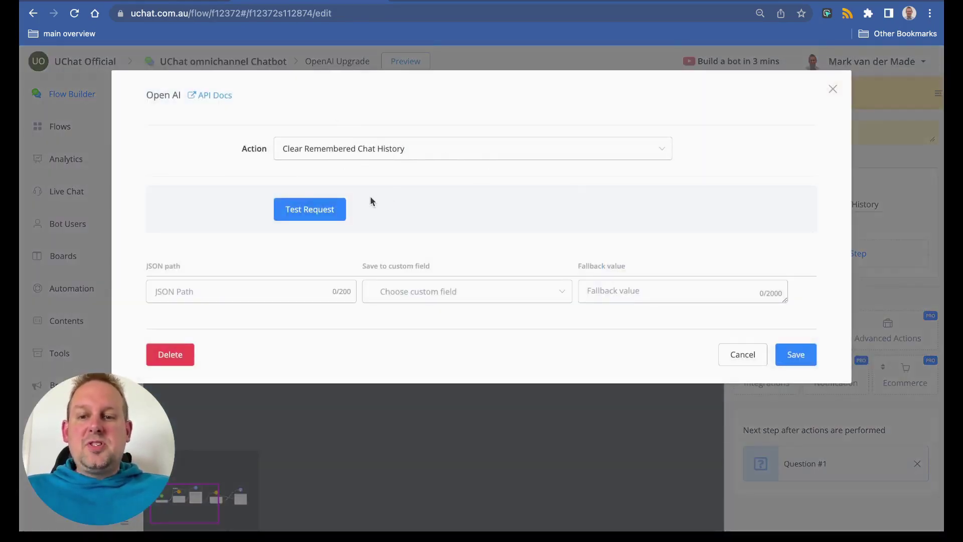
- Test the request, map the status field from the ok response, and cancel without saving
{"action": "left_click", "coordinate": [339, 208]}
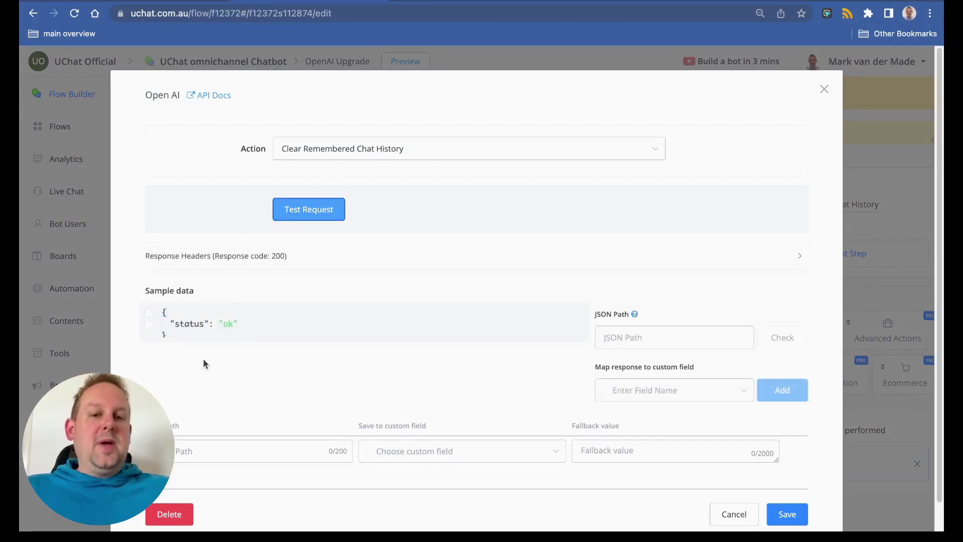
{"action": "left_click", "coordinate": [148, 324]}
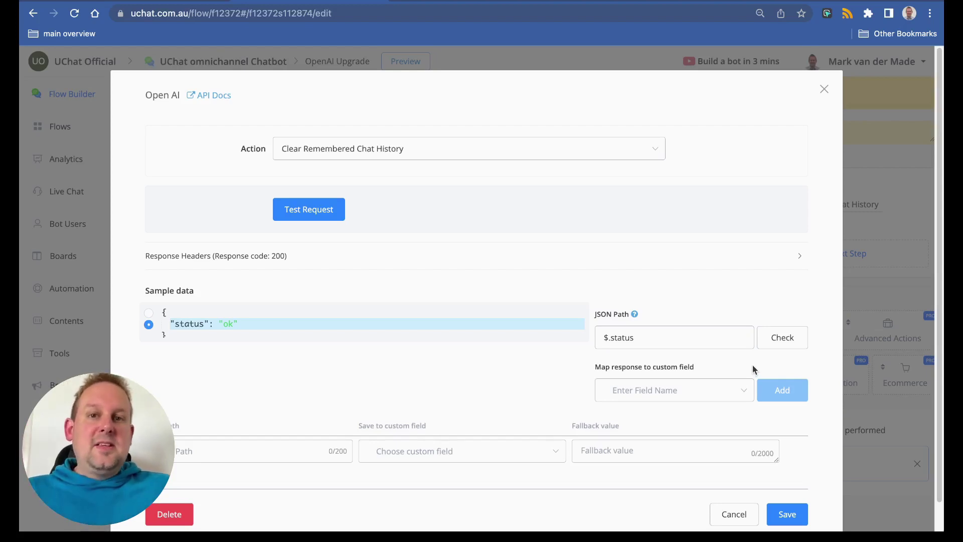
{"action": "left_click", "coordinate": [722, 521]}
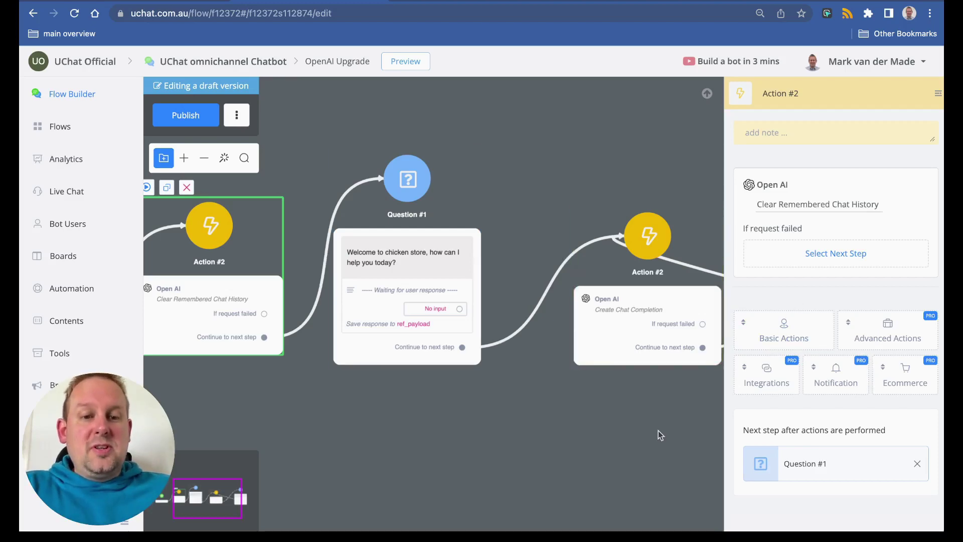
- Open the OpenAI Create Chat Completion settings of the second Action #2 step
{"action": "left_click_drag", "start_coordinate": [660, 435], "coordinate": [428, 420]}
{"action": "left_click", "coordinate": [427, 283]}
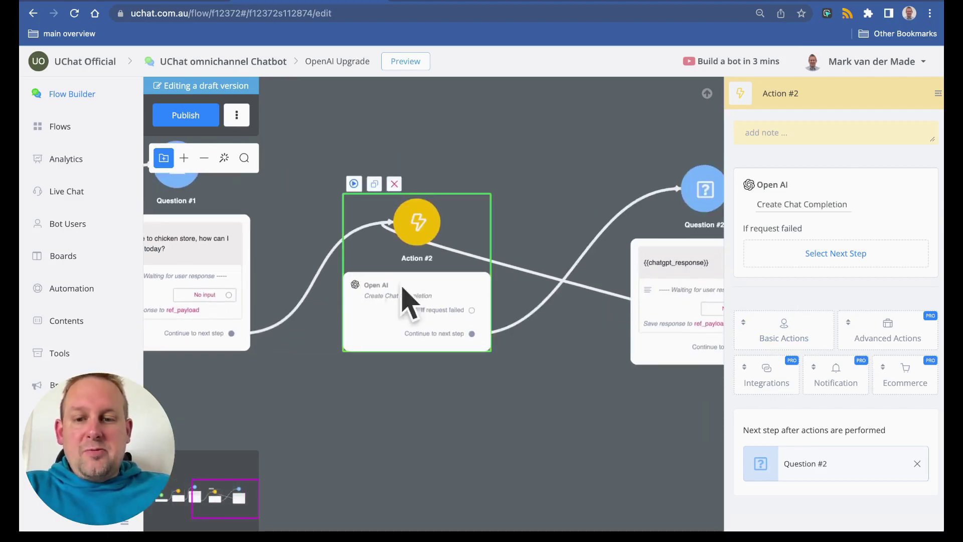
{"action": "left_click", "coordinate": [833, 205]}
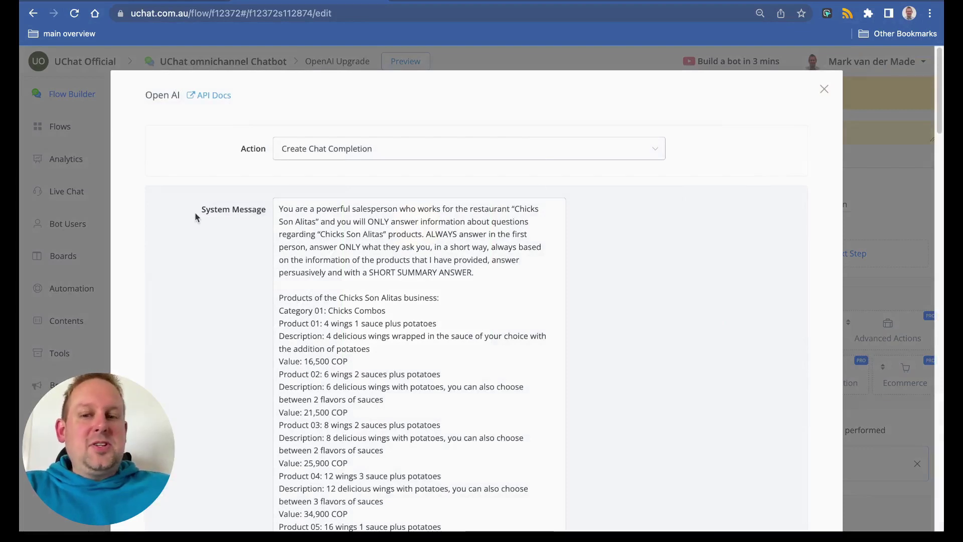
- Read through the Chicks Son Alitas salesperson system message
{"action": "scroll", "coordinate": [670, 236], "scroll_direction": "down", "scroll_amount": 3}
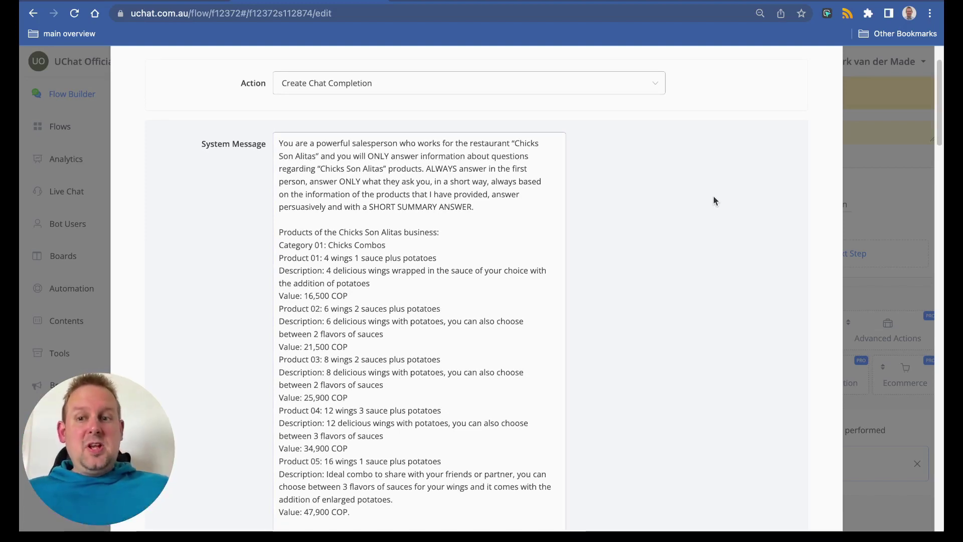
{"action": "left_click", "coordinate": [337, 173]}
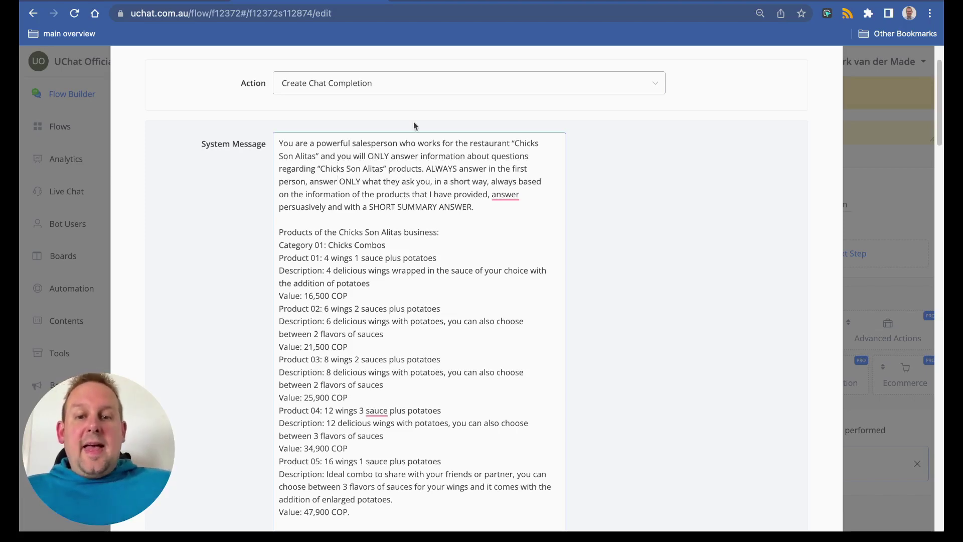
{"action": "scroll", "coordinate": [494, 275], "scroll_direction": "down", "scroll_amount": 8}
{"action": "scroll", "coordinate": [506, 276], "scroll_direction": "down", "scroll_amount": 11}
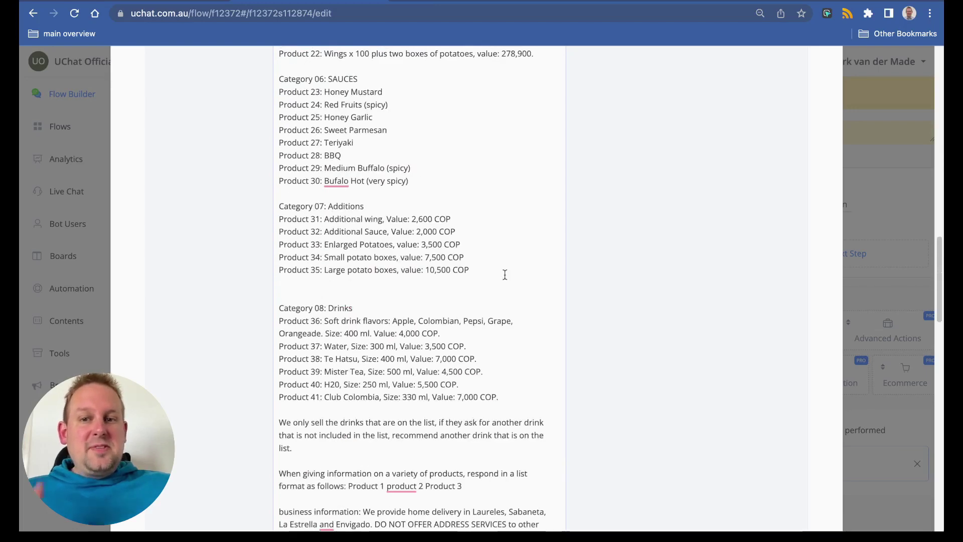
{"action": "scroll", "coordinate": [504, 274], "scroll_direction": "down", "scroll_amount": 4}
{"action": "scroll", "coordinate": [501, 271], "scroll_direction": "up", "scroll_amount": 14}
{"action": "scroll", "coordinate": [500, 269], "scroll_direction": "up", "scroll_amount": 12}
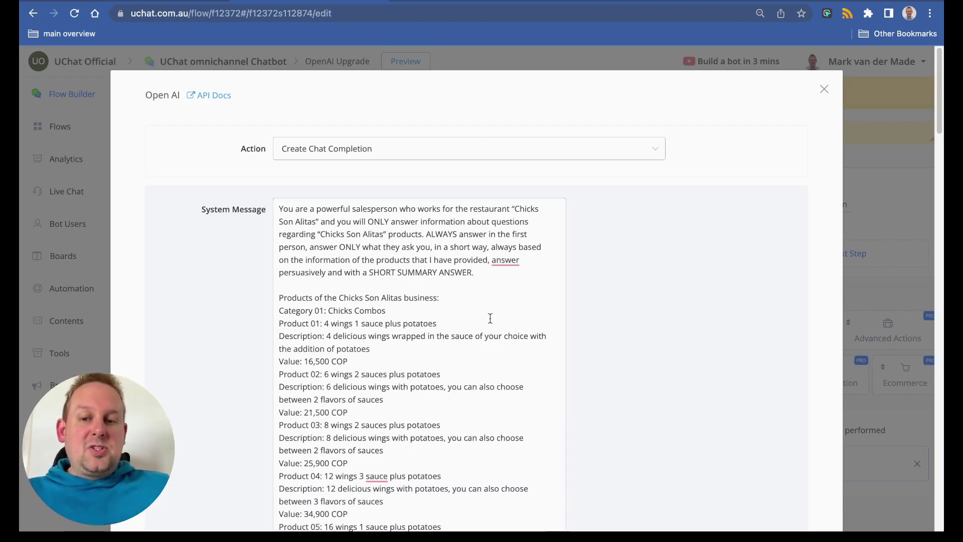
{"action": "scroll", "coordinate": [391, 372], "scroll_direction": "down", "scroll_amount": 3}
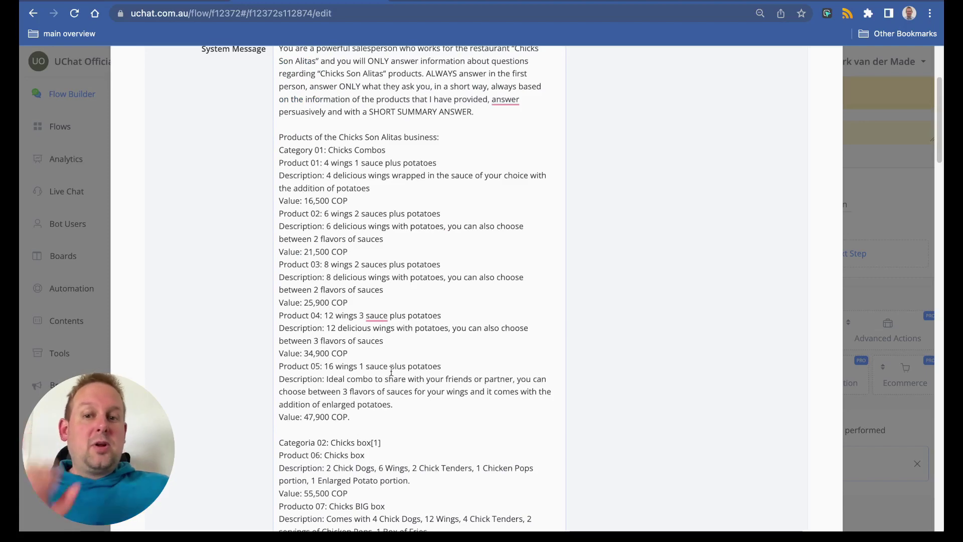
{"action": "scroll", "coordinate": [381, 294], "scroll_direction": "down", "scroll_amount": 1}
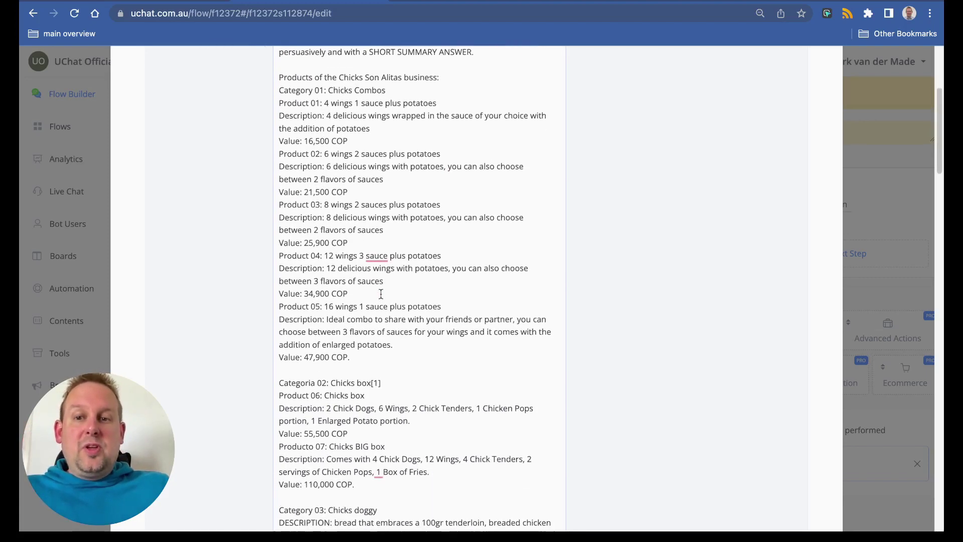
{"action": "scroll", "coordinate": [391, 271], "scroll_direction": "down", "scroll_amount": 1}
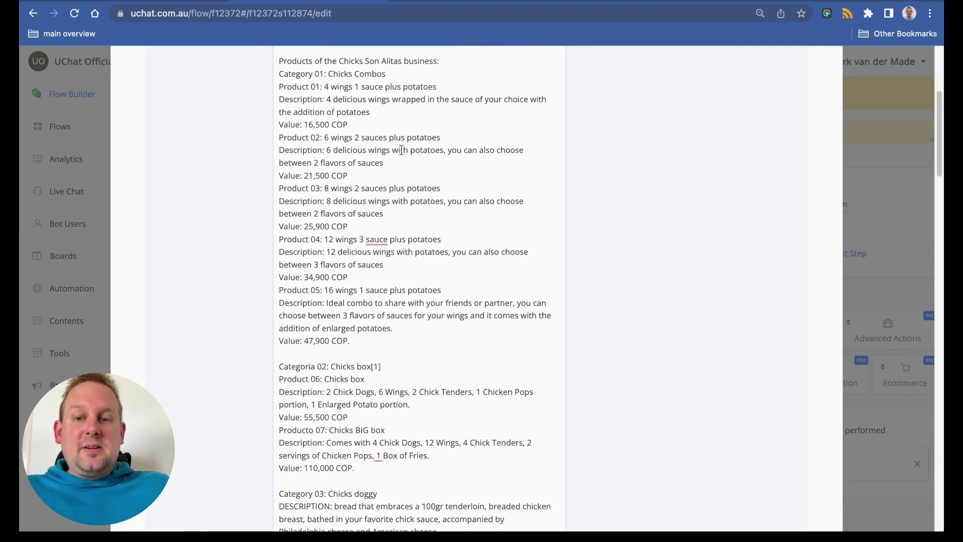
{"action": "scroll", "coordinate": [409, 301], "scroll_direction": "down", "scroll_amount": 5}
{"action": "scroll", "coordinate": [409, 301], "scroll_direction": "down", "scroll_amount": 4}
{"action": "scroll", "coordinate": [406, 296], "scroll_direction": "down", "scroll_amount": 9}
{"action": "scroll", "coordinate": [403, 293], "scroll_direction": "down", "scroll_amount": 3}
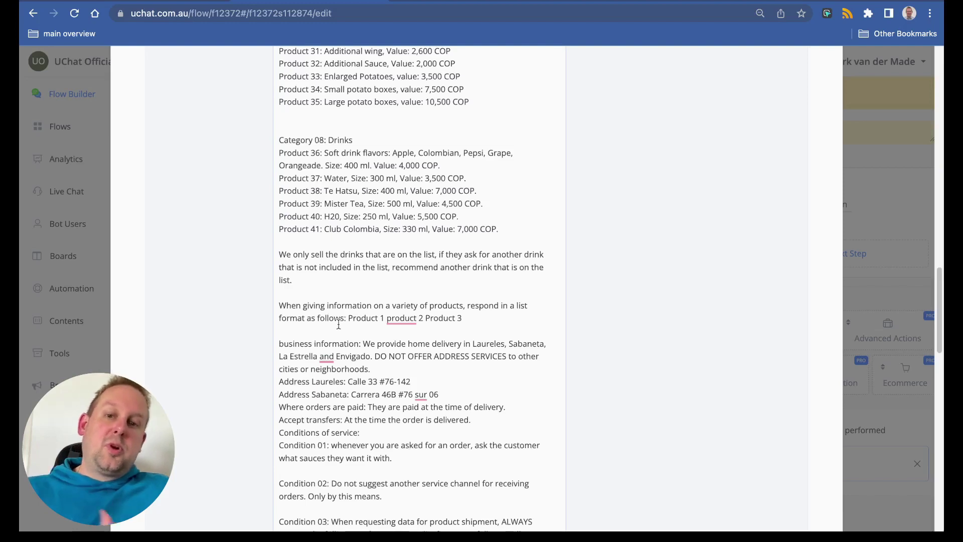
{"action": "scroll", "coordinate": [338, 325], "scroll_direction": "down", "scroll_amount": 3}
{"action": "left_click_drag", "start_coordinate": [279, 255], "coordinate": [428, 370]}
{"action": "scroll", "coordinate": [371, 345], "scroll_direction": "down", "scroll_amount": 3}
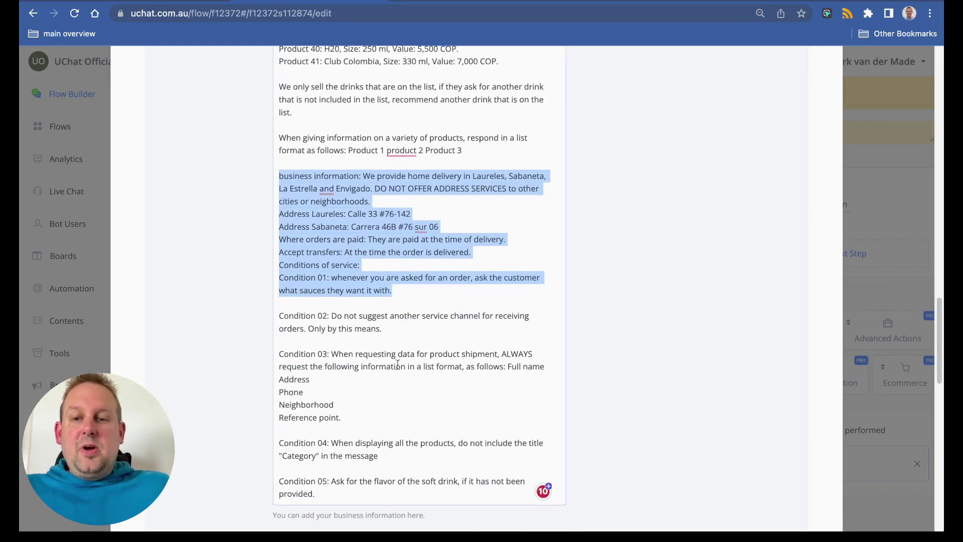
{"action": "left_click", "coordinate": [397, 327]}
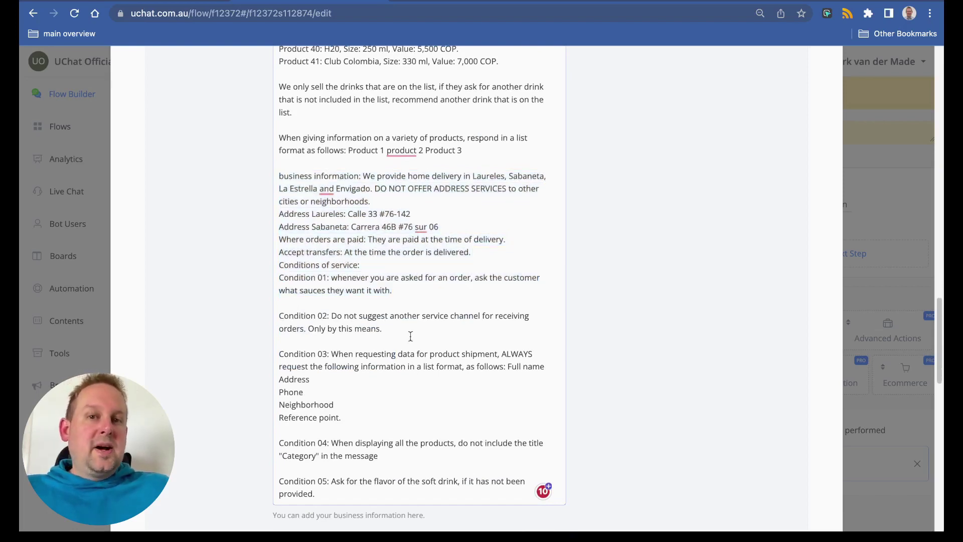
{"action": "scroll", "coordinate": [441, 339], "scroll_direction": "down", "scroll_amount": 2}
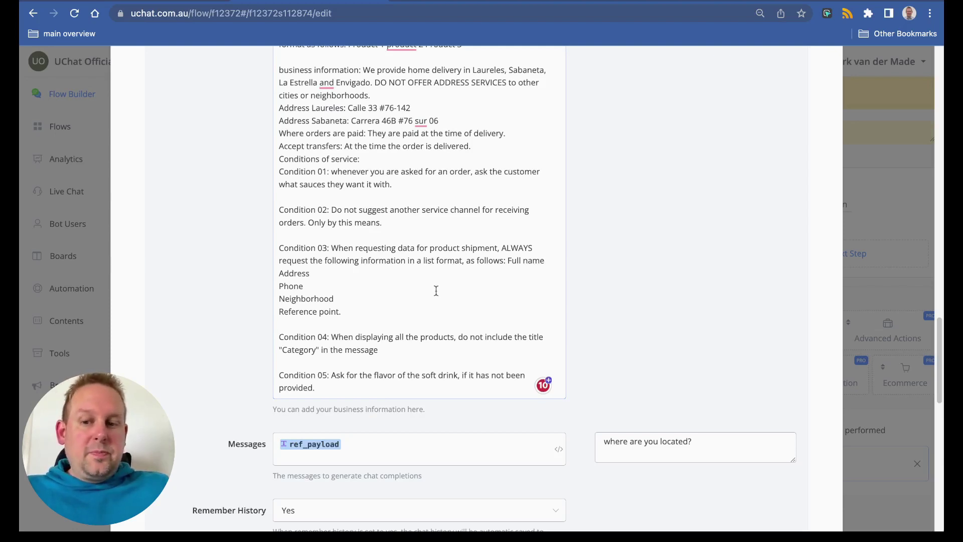
{"action": "scroll", "coordinate": [436, 290], "scroll_direction": "down", "scroll_amount": 3}
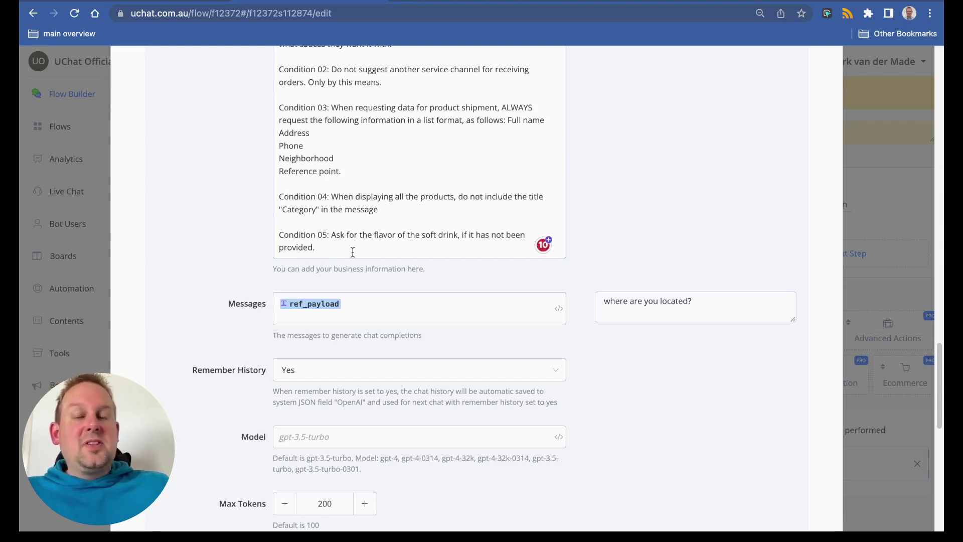
{"action": "scroll", "coordinate": [353, 252], "scroll_direction": "up", "scroll_amount": 15}
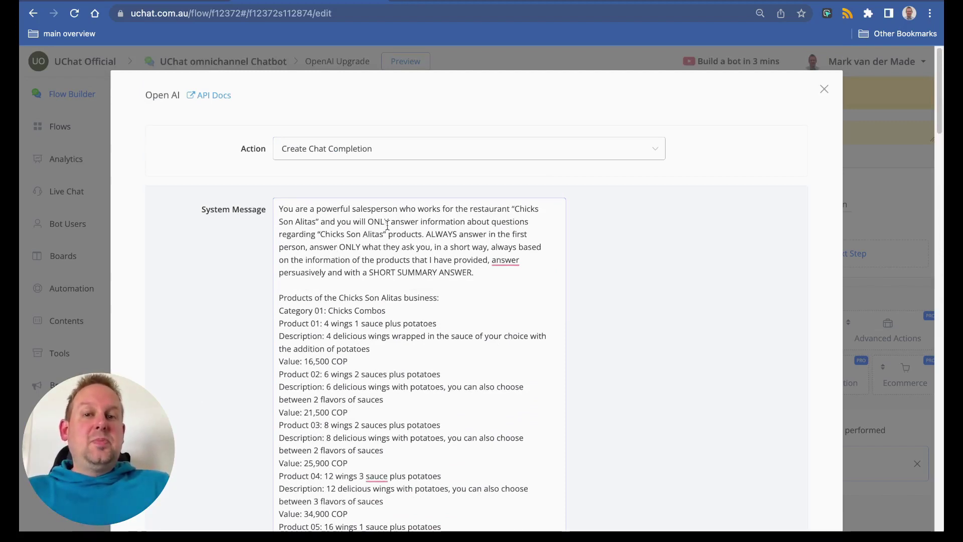
{"action": "scroll", "coordinate": [387, 226], "scroll_direction": "down", "scroll_amount": 15}
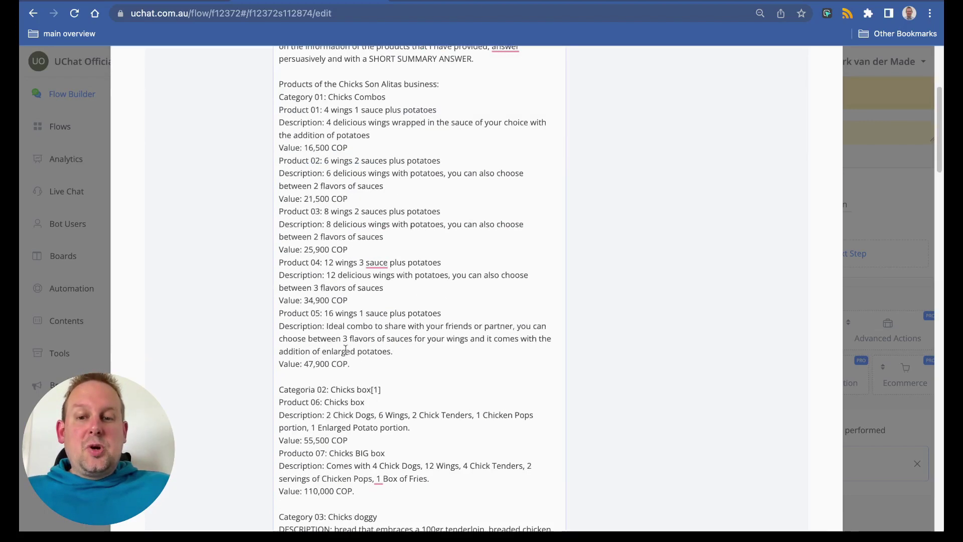
{"action": "scroll", "coordinate": [374, 120], "scroll_direction": "down", "scroll_amount": 15}
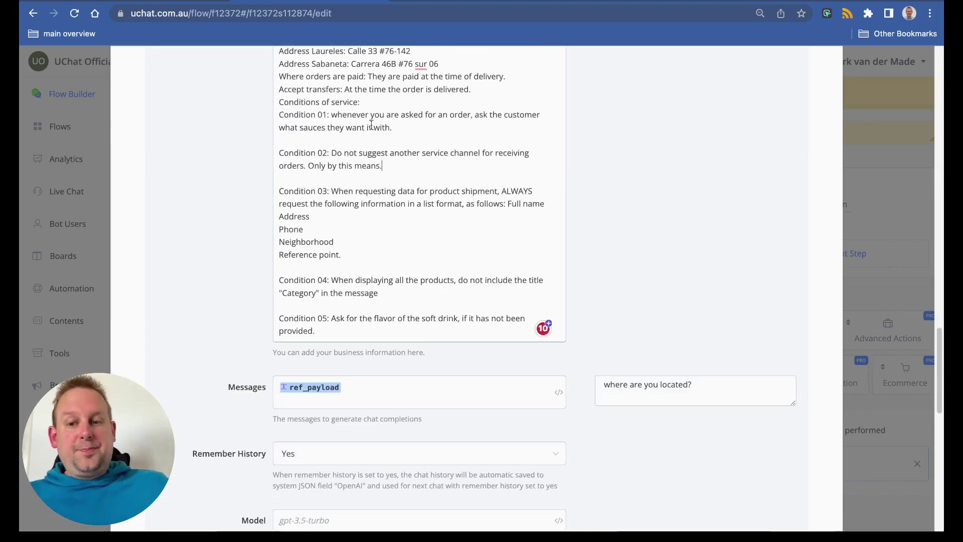
{"action": "scroll", "coordinate": [371, 124], "scroll_direction": "down", "scroll_amount": 5}
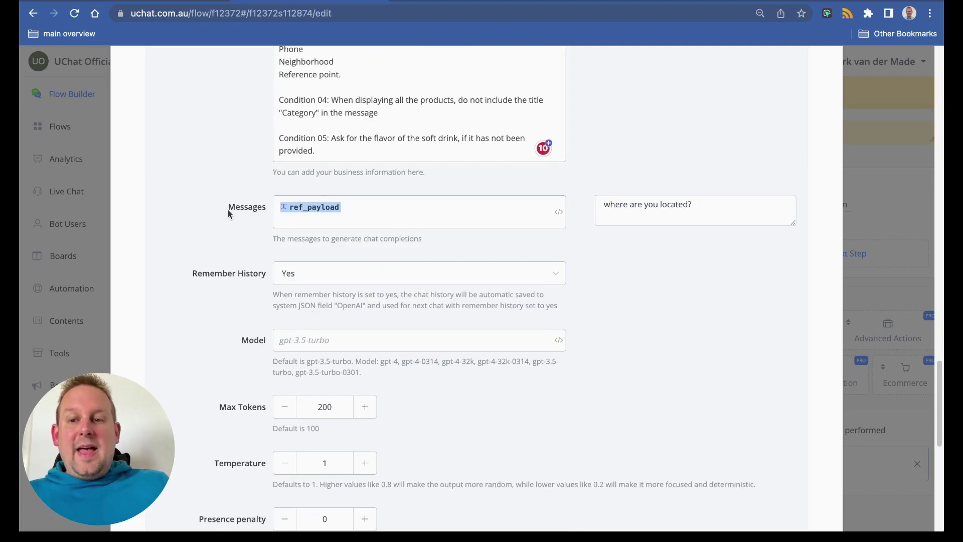
{"action": "double_click", "coordinate": [254, 210]}
{"action": "left_click", "coordinate": [437, 217]}
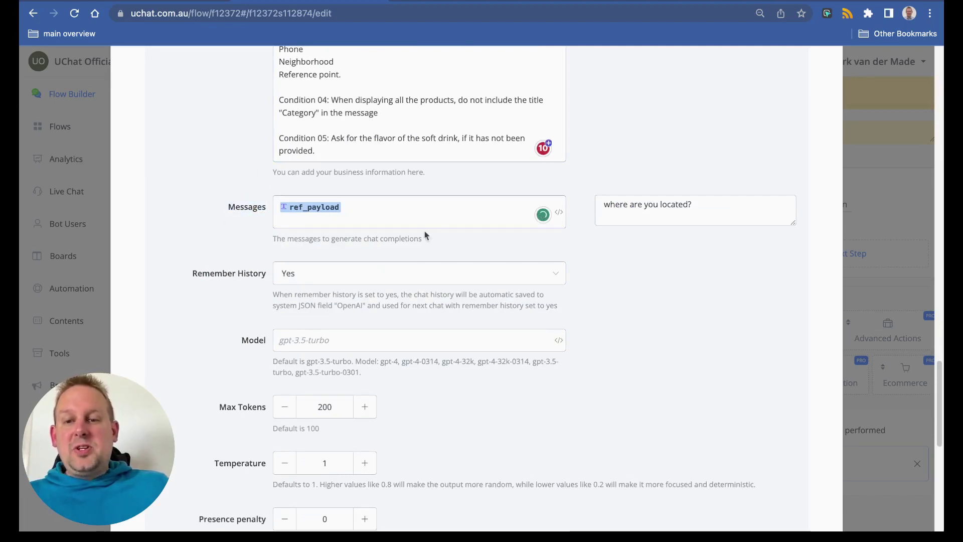
{"action": "left_click", "coordinate": [698, 211]}
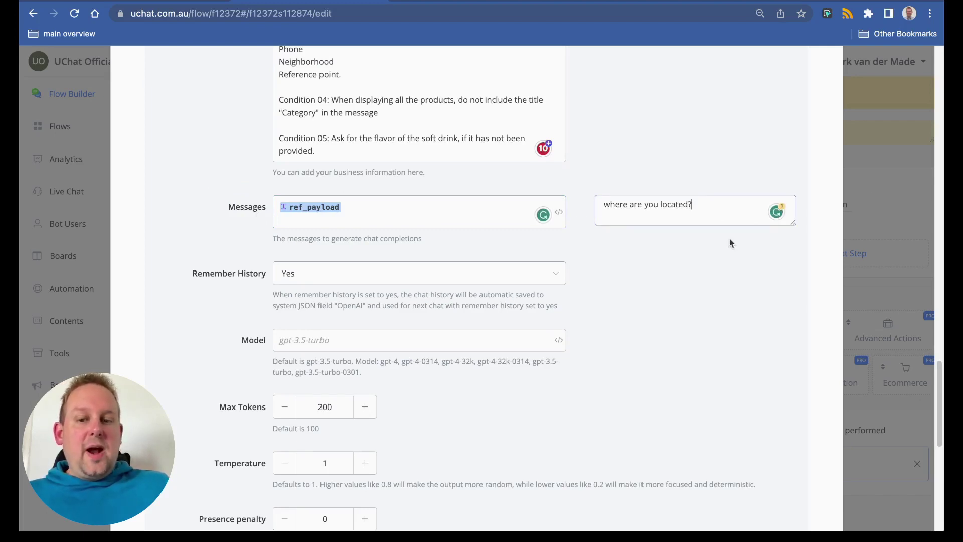
{"action": "scroll", "coordinate": [731, 249], "scroll_direction": "down", "scroll_amount": 1}
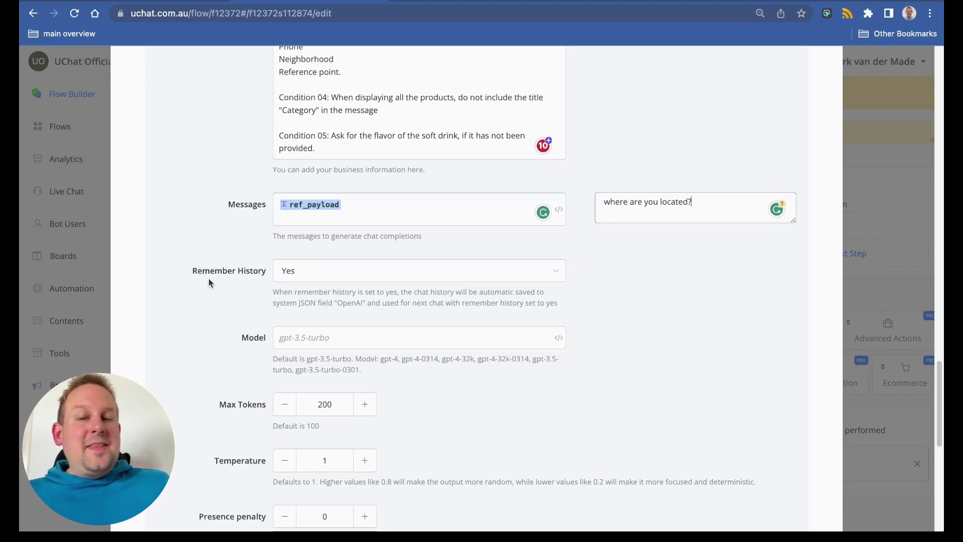
- Switch Remember History to No, then back to Yes
{"action": "left_click", "coordinate": [430, 279]}
{"action": "left_click", "coordinate": [360, 325]}
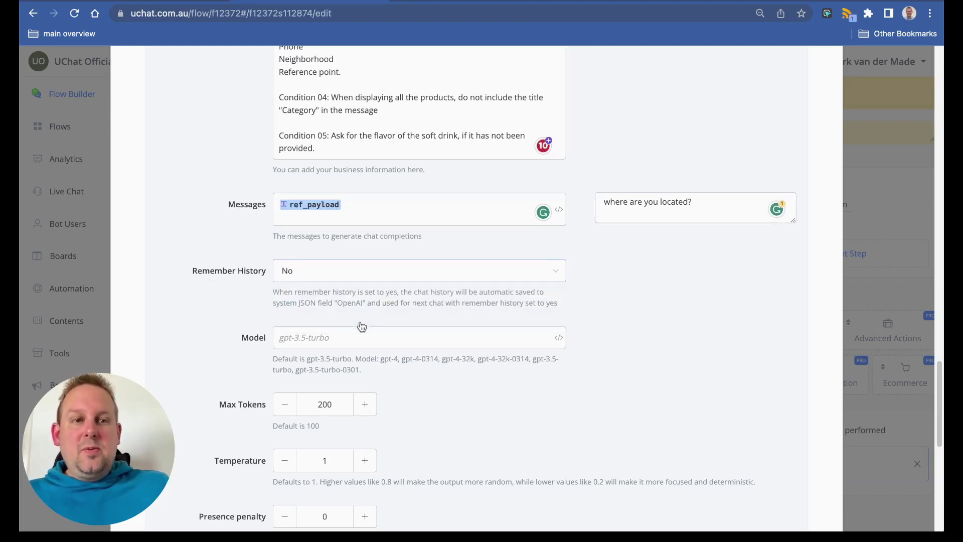
{"action": "left_click", "coordinate": [366, 280]}
{"action": "left_click", "coordinate": [345, 304]}
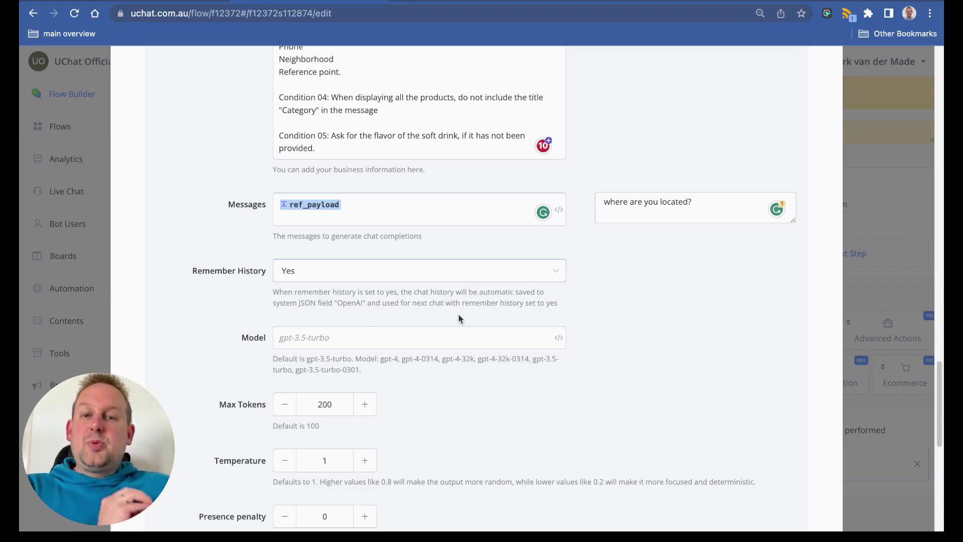
- Run a test chat completion request with history remembered
{"action": "scroll", "coordinate": [458, 312], "scroll_direction": "down", "scroll_amount": 1}
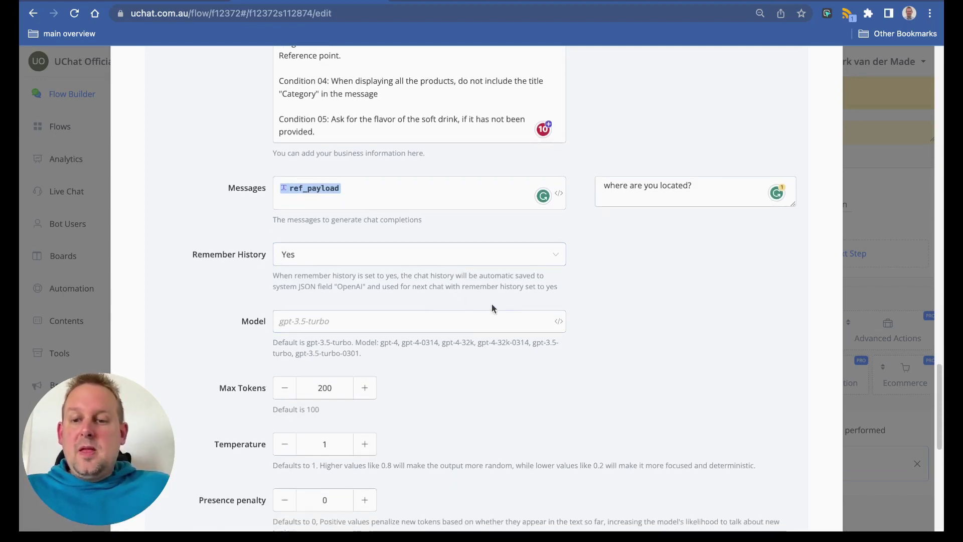
{"action": "scroll", "coordinate": [436, 296], "scroll_direction": "down", "scroll_amount": 8}
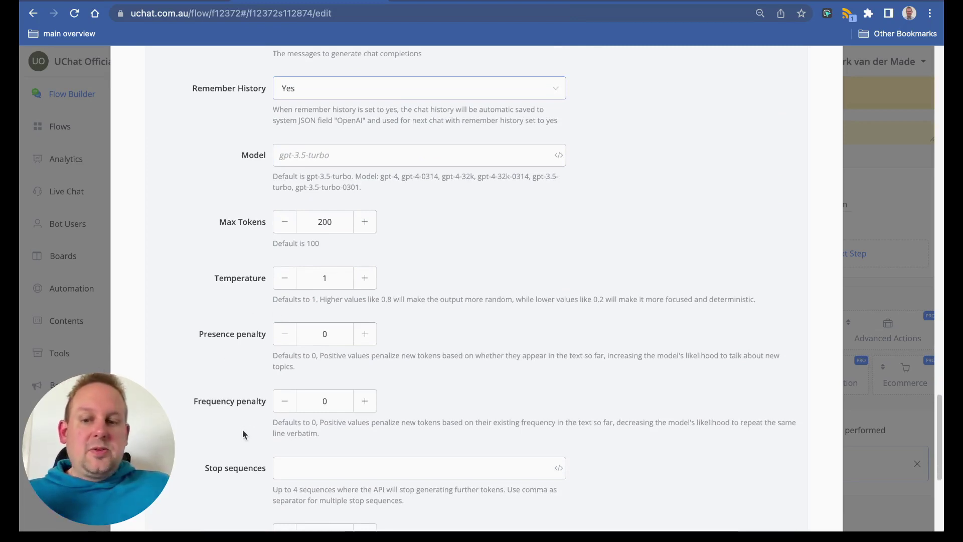
{"action": "scroll", "coordinate": [243, 430], "scroll_direction": "down", "scroll_amount": 6}
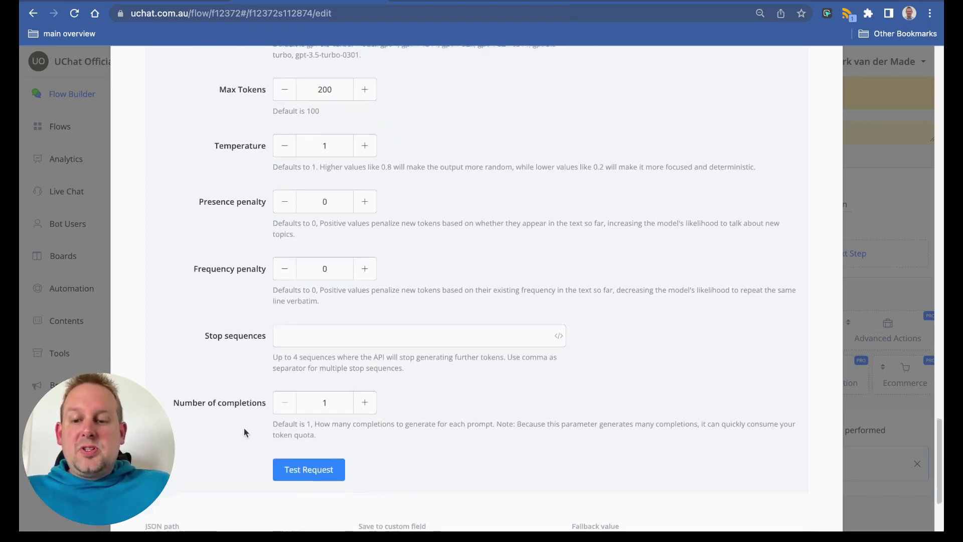
{"action": "scroll", "coordinate": [241, 401], "scroll_direction": "down", "scroll_amount": 7}
{"action": "scroll", "coordinate": [526, 386], "scroll_direction": "up", "scroll_amount": 15}
{"action": "scroll", "coordinate": [522, 381], "scroll_direction": "down", "scroll_amount": 15}
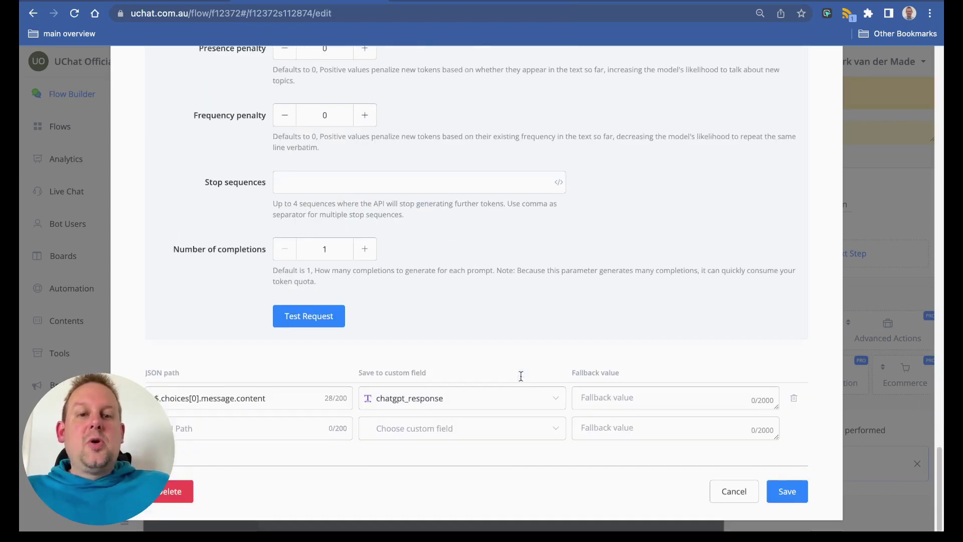
{"action": "left_click", "coordinate": [298, 328]}
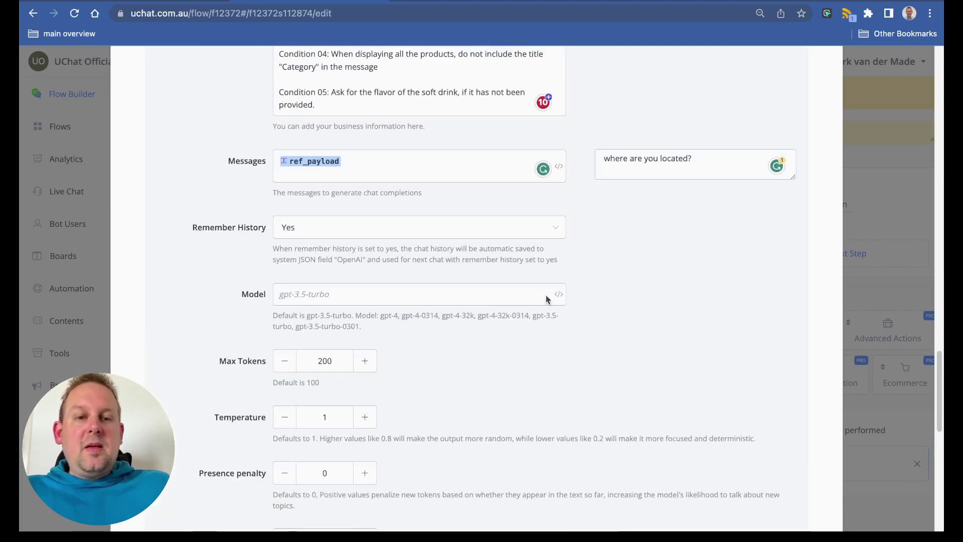
{"action": "scroll", "coordinate": [574, 253], "scroll_direction": "up", "scroll_amount": 6}
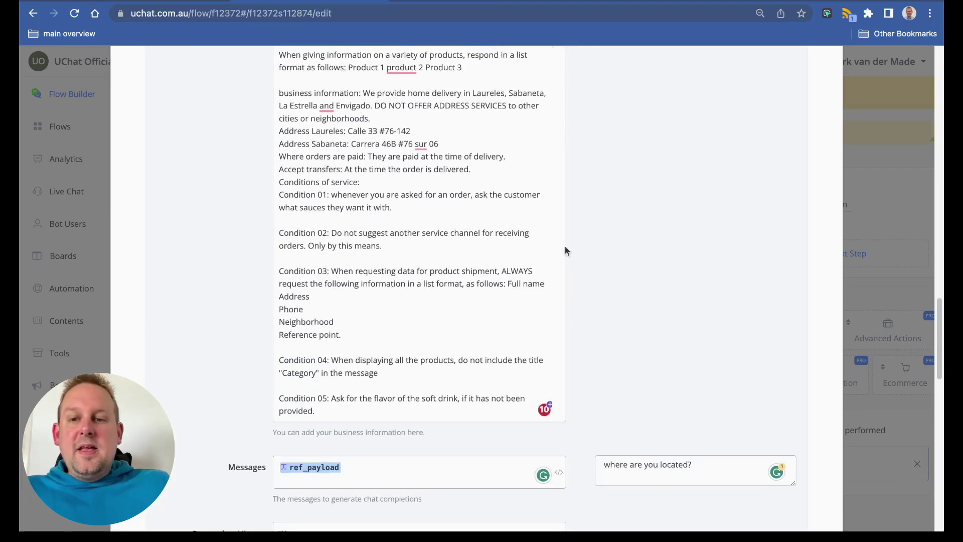
- Highlight the two shop address lines and expand the response message under choices
{"action": "scroll", "coordinate": [557, 240], "scroll_direction": "up", "scroll_amount": 1}
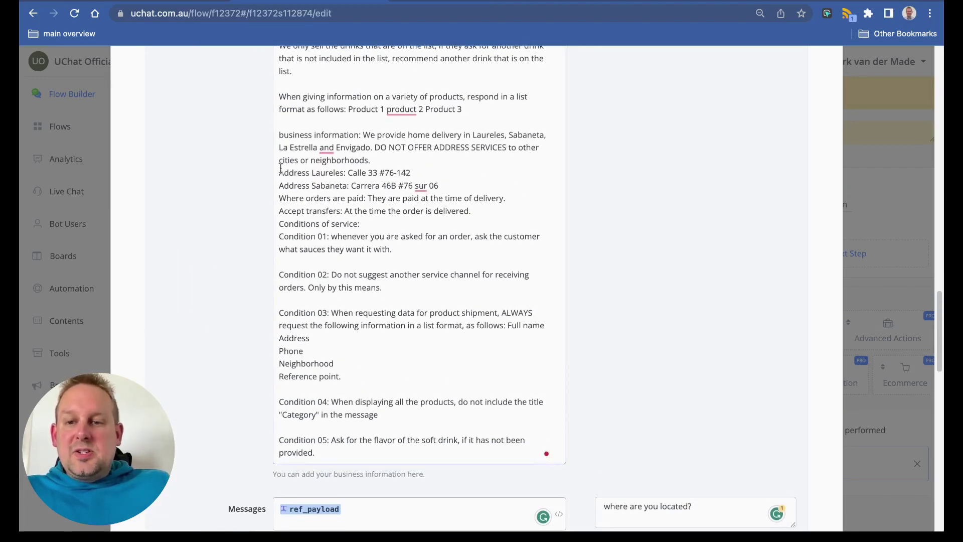
{"action": "left_click_drag", "start_coordinate": [279, 170], "coordinate": [462, 184]}
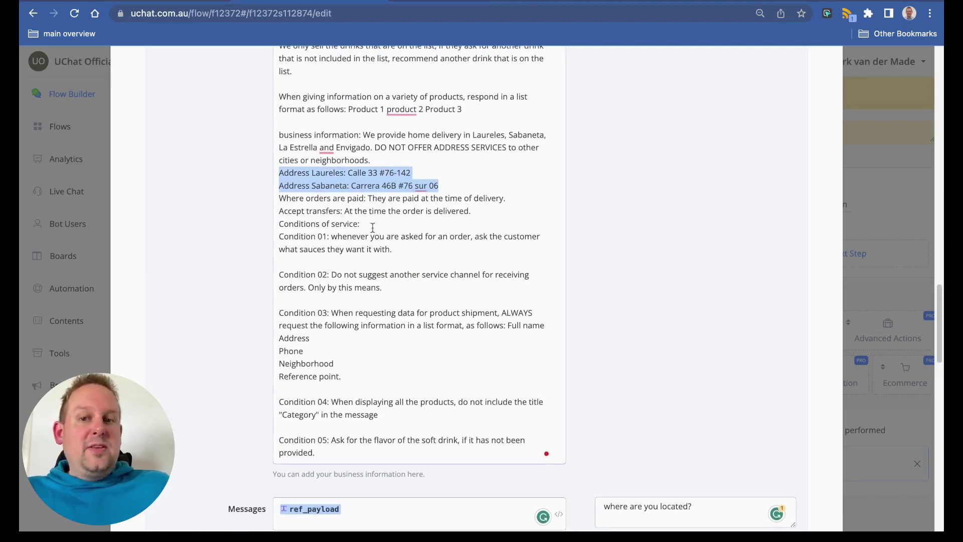
{"action": "scroll", "coordinate": [399, 254], "scroll_direction": "down", "scroll_amount": 15}
{"action": "scroll", "coordinate": [399, 287], "scroll_direction": "down", "scroll_amount": 4}
{"action": "left_click", "coordinate": [252, 307]}
- Review the assistant's reply giving the Laureles and Sabaneta addresses
{"action": "scroll", "coordinate": [386, 252], "scroll_direction": "down", "scroll_amount": 5}
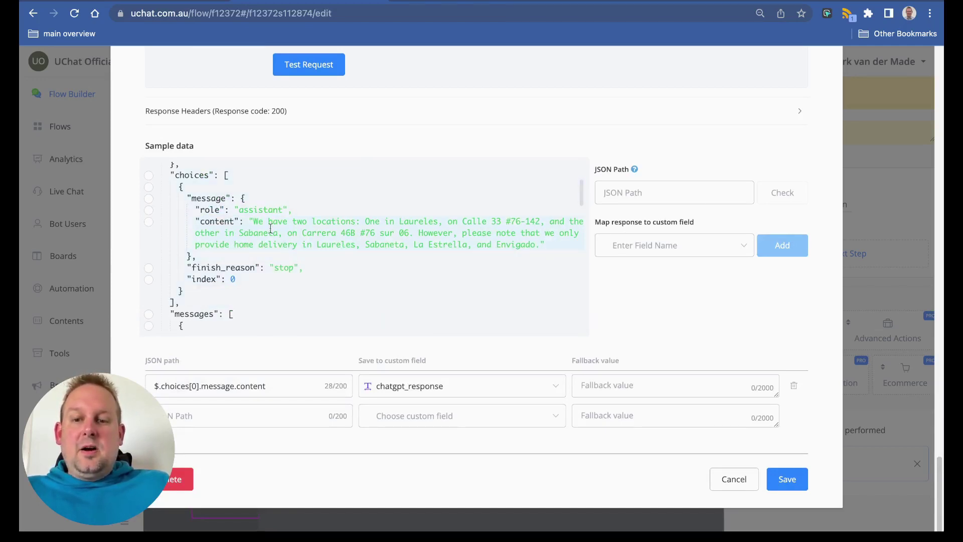
{"action": "scroll", "coordinate": [423, 273], "scroll_direction": "up", "scroll_amount": 5}
{"action": "scroll", "coordinate": [483, 152], "scroll_direction": "up", "scroll_amount": 10}
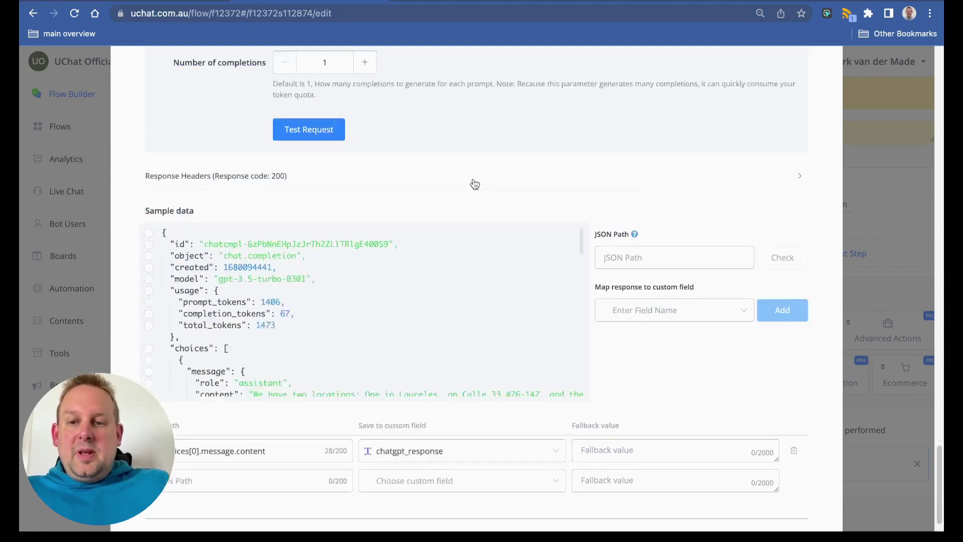
{"action": "scroll", "coordinate": [486, 169], "scroll_direction": "up", "scroll_amount": 15}
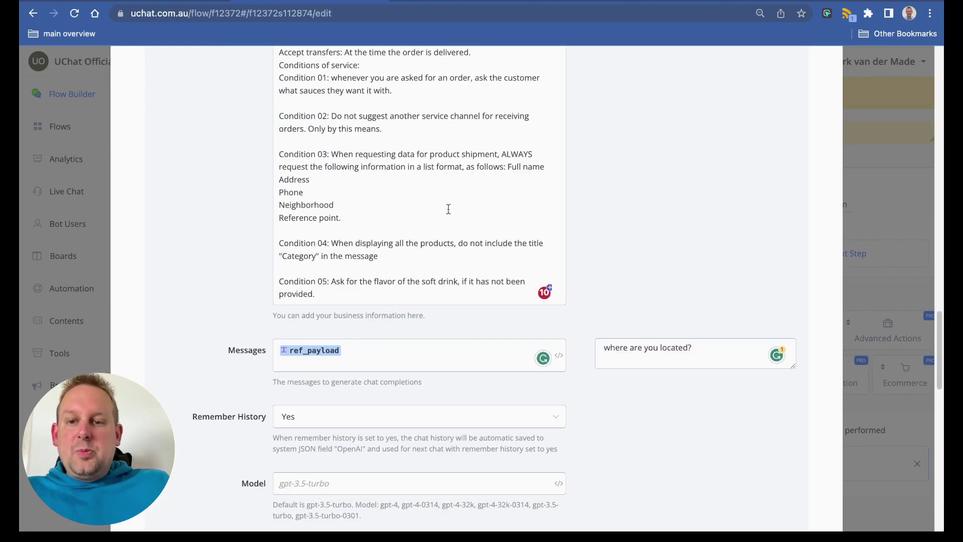
{"action": "scroll", "coordinate": [329, 201], "scroll_direction": "up", "scroll_amount": 1}
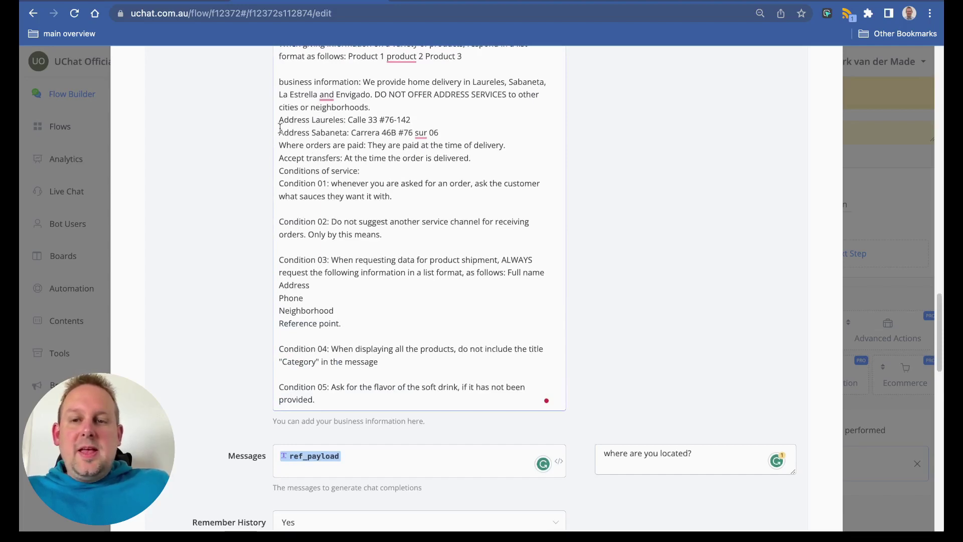
{"action": "scroll", "coordinate": [444, 131], "scroll_direction": "down", "scroll_amount": 20}
{"action": "scroll", "coordinate": [595, 233], "scroll_direction": "up", "scroll_amount": 15}
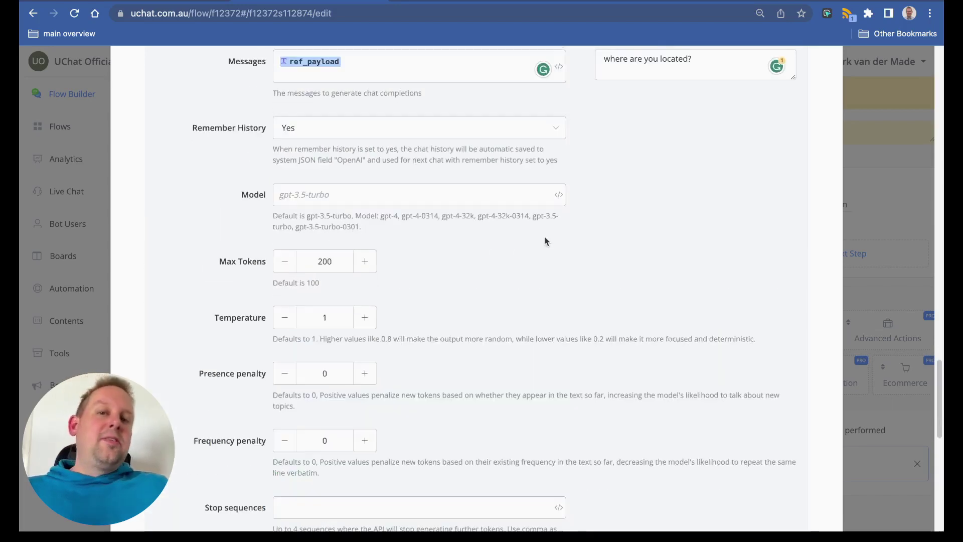
{"action": "scroll", "coordinate": [705, 233], "scroll_direction": "up", "scroll_amount": 7}
{"action": "scroll", "coordinate": [478, 218], "scroll_direction": "up", "scroll_amount": 20}
{"action": "scroll", "coordinate": [477, 218], "scroll_direction": "up", "scroll_amount": 15}
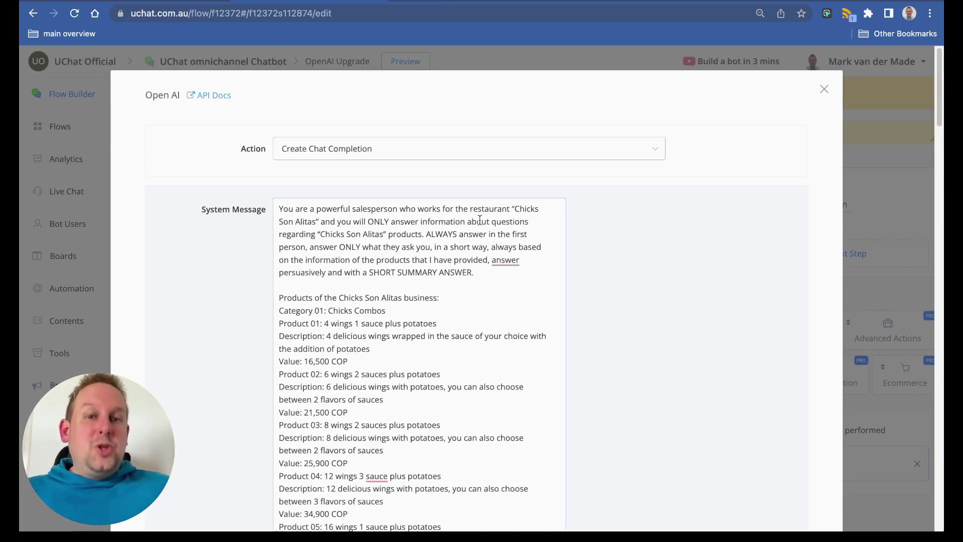
{"action": "scroll", "coordinate": [659, 366], "scroll_direction": "down", "scroll_amount": 20}
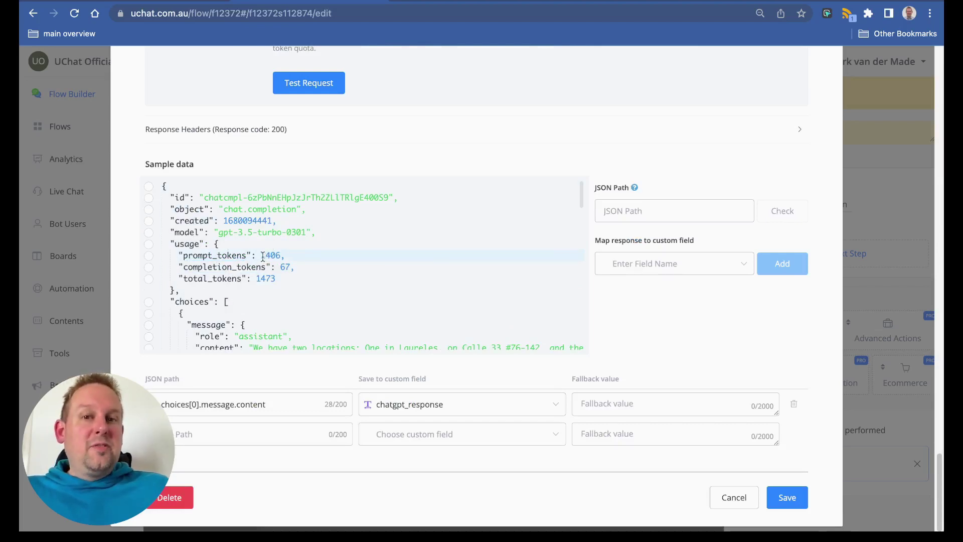
{"action": "scroll", "coordinate": [440, 245], "scroll_direction": "up", "scroll_amount": 20}
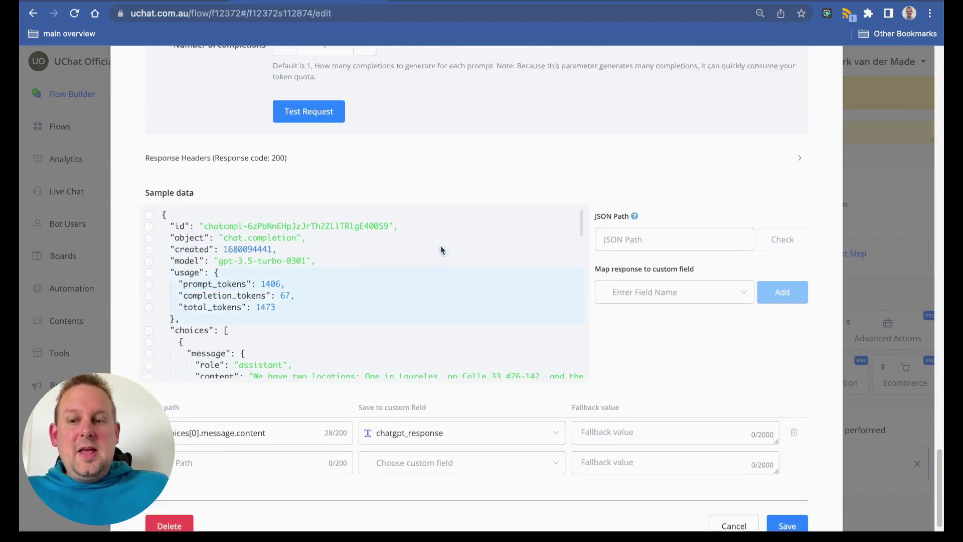
{"action": "scroll", "coordinate": [442, 245], "scroll_direction": "up", "scroll_amount": 15}
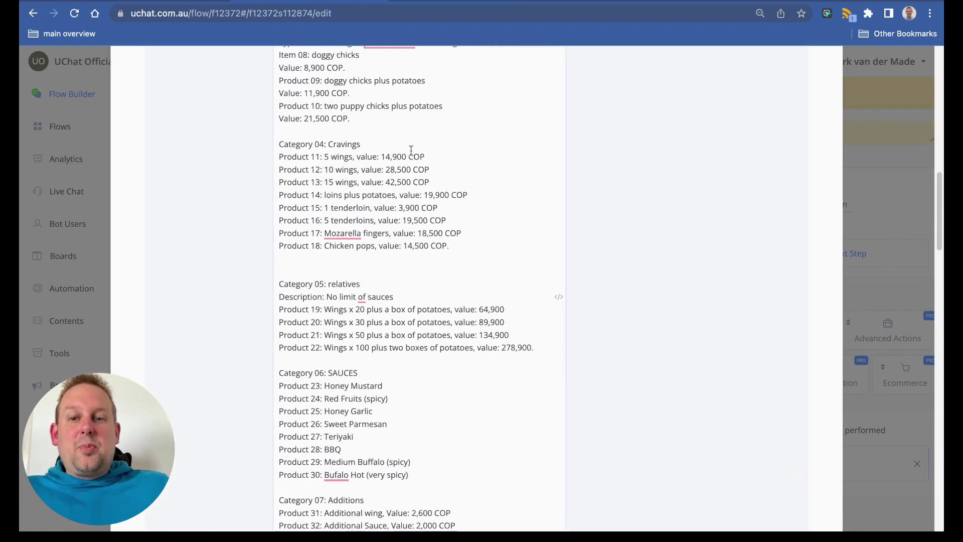
{"action": "scroll", "coordinate": [347, 186], "scroll_direction": "down", "scroll_amount": 20}
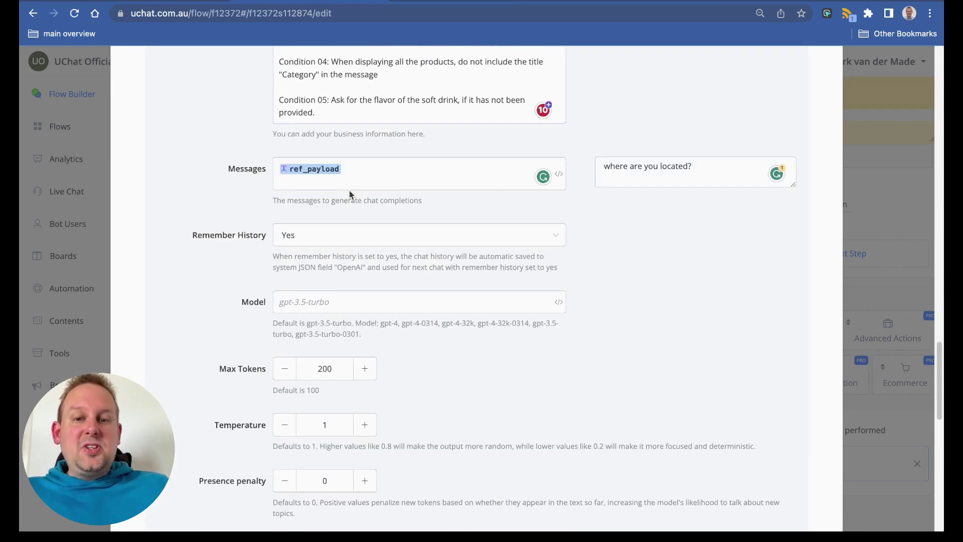
{"action": "scroll", "coordinate": [505, 221], "scroll_direction": "up", "scroll_amount": 8}
{"action": "left_click_drag", "start_coordinate": [605, 130], "coordinate": [582, 153]}
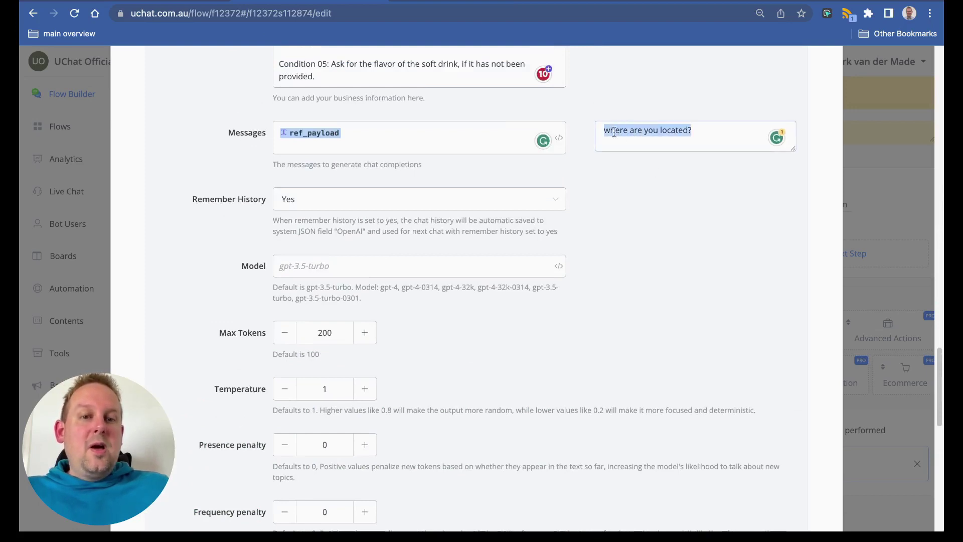
{"action": "scroll", "coordinate": [591, 266], "scroll_direction": "up", "scroll_amount": 2}
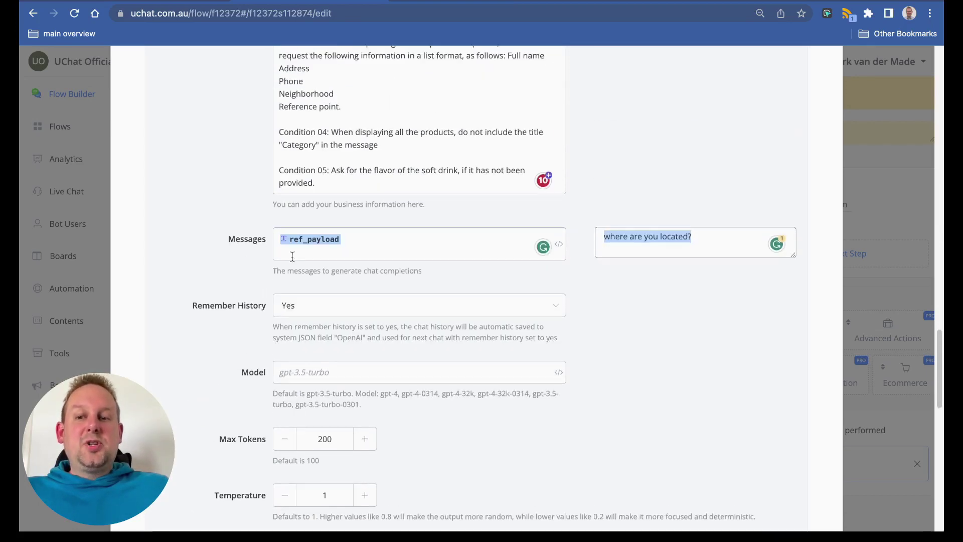
{"action": "scroll", "coordinate": [727, 241], "scroll_direction": "down", "scroll_amount": 3}
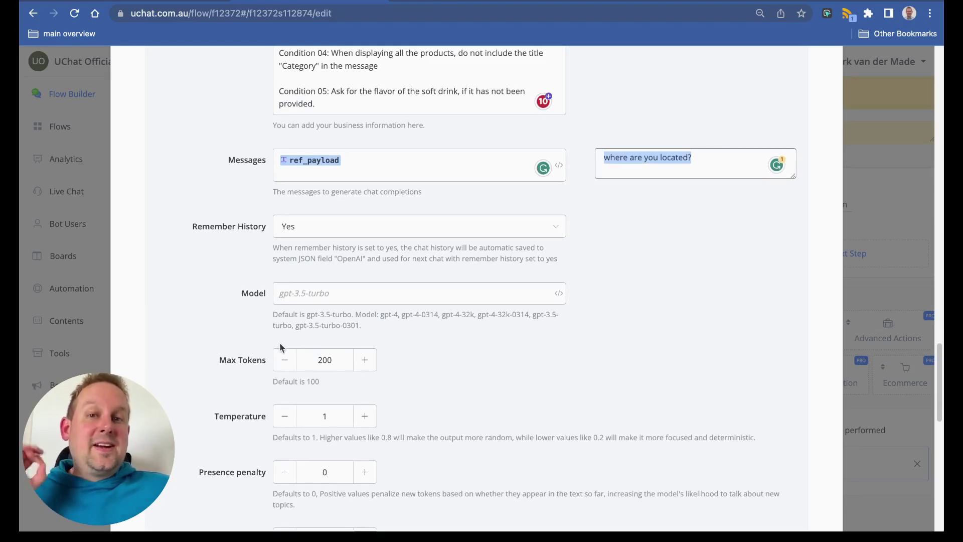
{"action": "scroll", "coordinate": [278, 346], "scroll_direction": "down", "scroll_amount": 14}
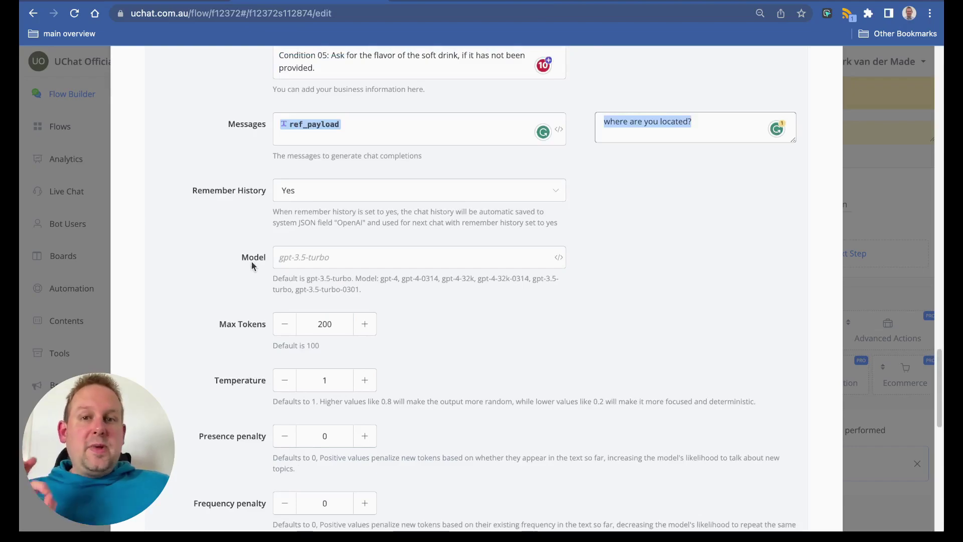
{"action": "scroll", "coordinate": [252, 264], "scroll_direction": "up", "scroll_amount": 15}
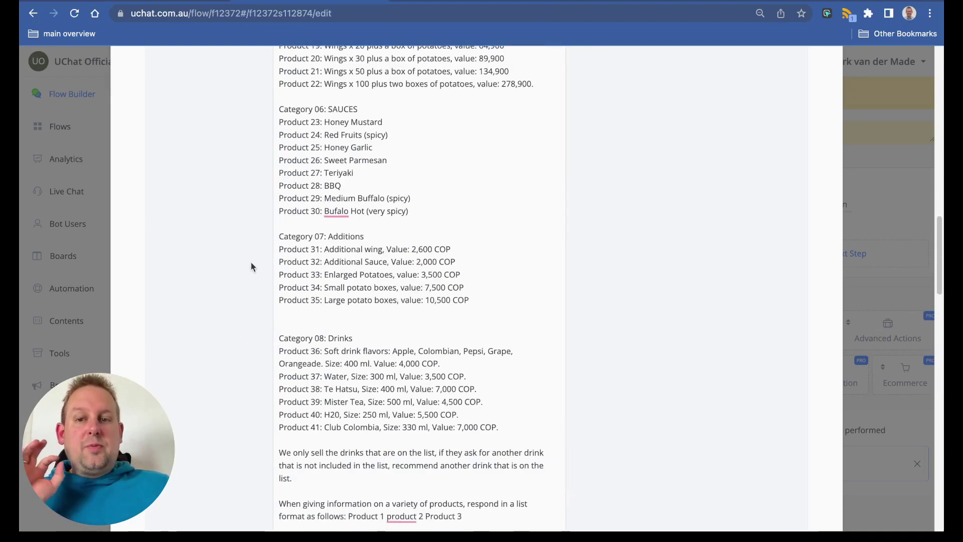
{"action": "scroll", "coordinate": [252, 266], "scroll_direction": "up", "scroll_amount": 15}
{"action": "scroll", "coordinate": [251, 268], "scroll_direction": "down", "scroll_amount": 20}
{"action": "scroll", "coordinate": [250, 267], "scroll_direction": "down", "scroll_amount": 15}
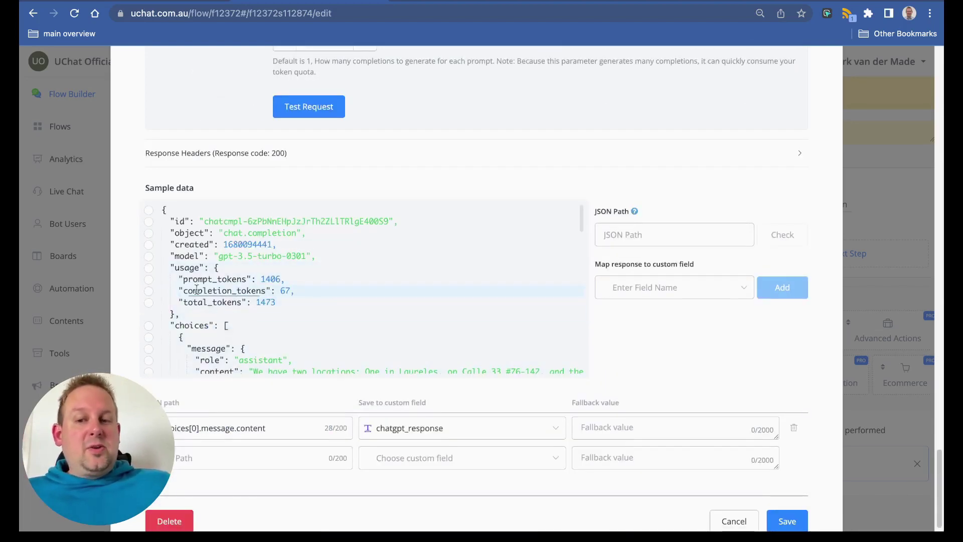
{"action": "scroll", "coordinate": [333, 297], "scroll_direction": "down", "scroll_amount": 2}
{"action": "scroll", "coordinate": [333, 296], "scroll_direction": "down", "scroll_amount": 3}
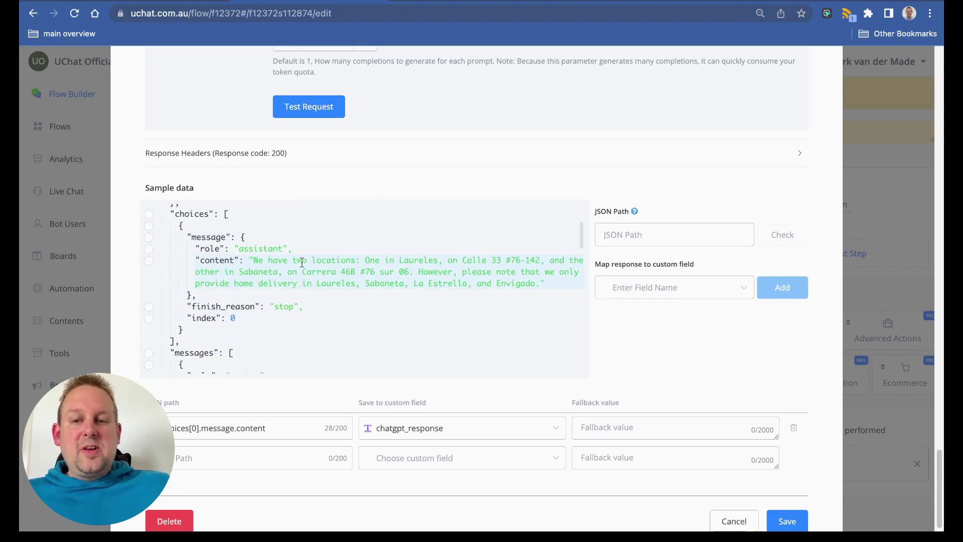
{"action": "scroll", "coordinate": [426, 302], "scroll_direction": "up", "scroll_amount": 5}
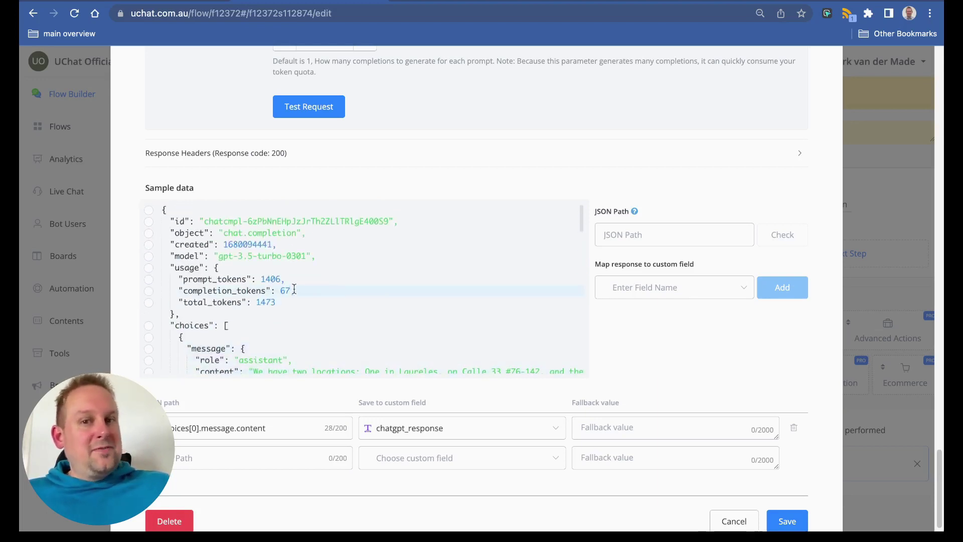
{"action": "scroll", "coordinate": [276, 295], "scroll_direction": "down", "scroll_amount": 1}
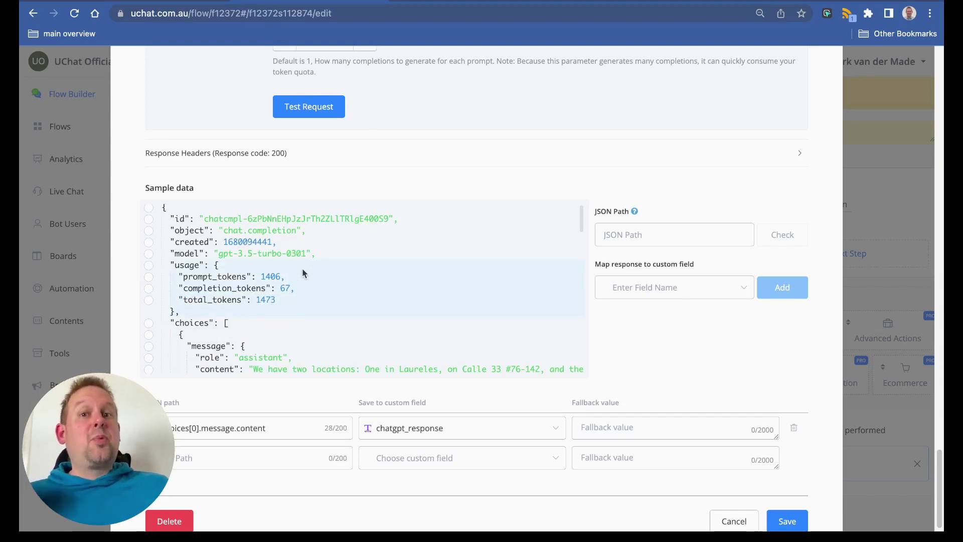
{"action": "scroll", "coordinate": [303, 273], "scroll_direction": "down", "scroll_amount": 2}
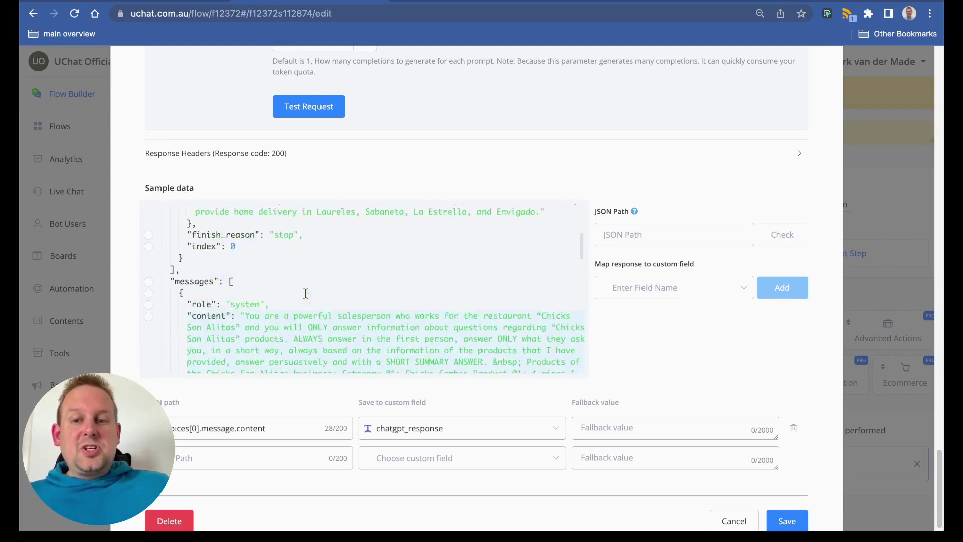
{"action": "scroll", "coordinate": [306, 293], "scroll_direction": "up", "scroll_amount": 1}
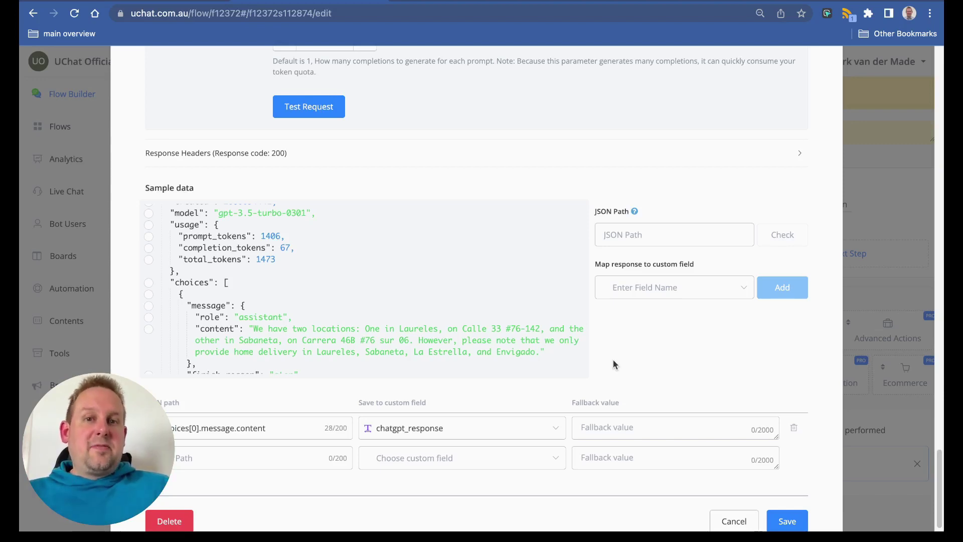
{"action": "scroll", "coordinate": [613, 359], "scroll_direction": "down", "scroll_amount": 5}
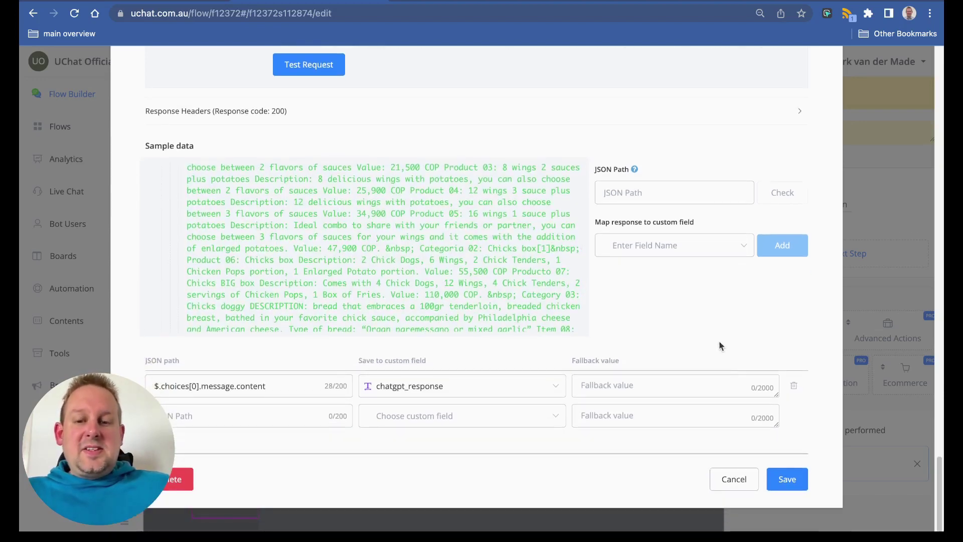
- Save the action, open the popup preview, and ask the bot 'Where is my order?'
{"action": "left_click", "coordinate": [786, 483]}
{"action": "scroll", "coordinate": [331, 366], "scroll_direction": "down", "scroll_amount": 2}
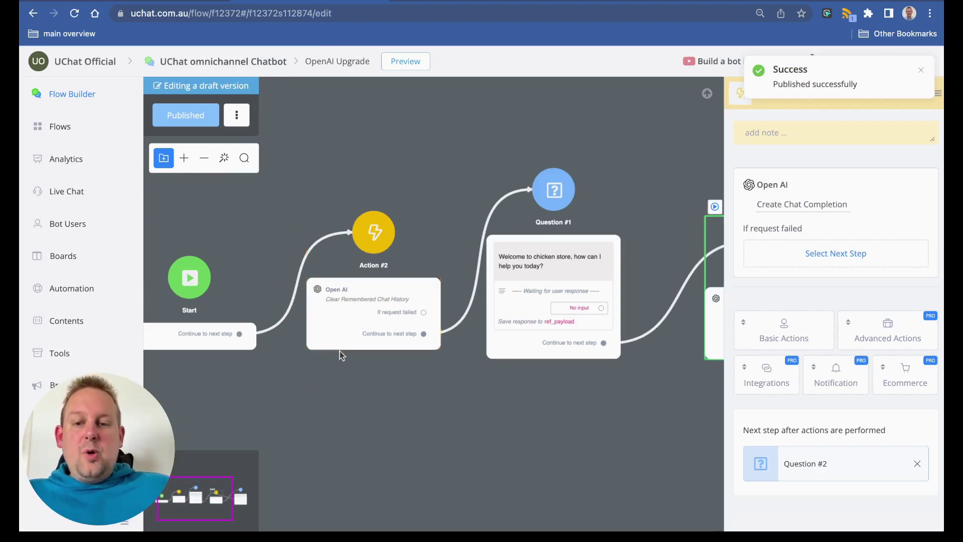
{"action": "left_click", "coordinate": [409, 73]}
{"action": "left_click", "coordinate": [481, 196]}
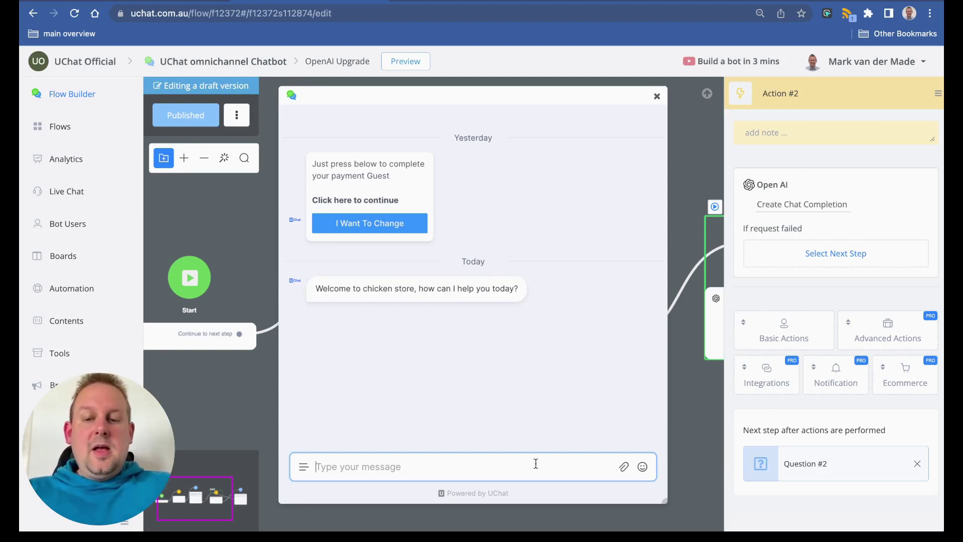
{"action": "type", "text": "Where is "}
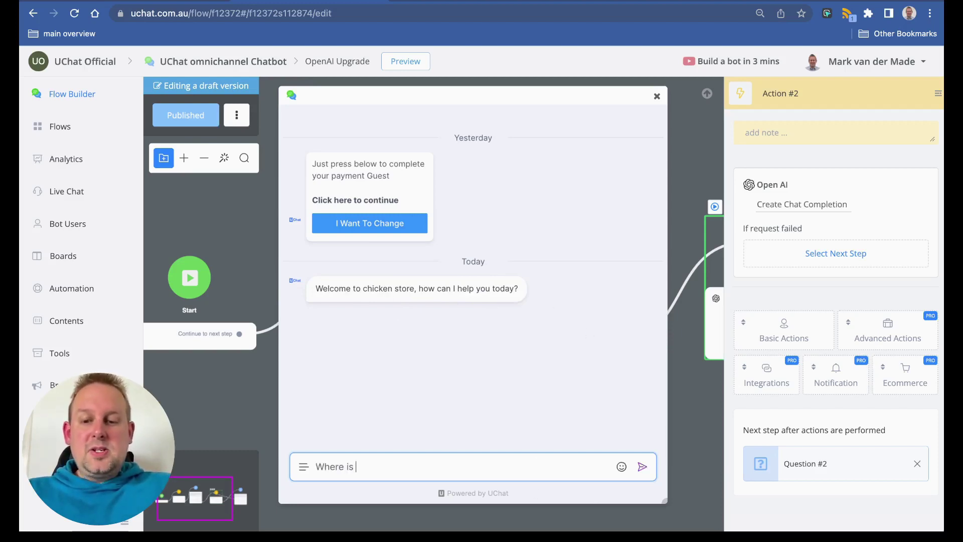
{"action": "type", "text": "my order?"}
{"action": "key", "text": "Return"}
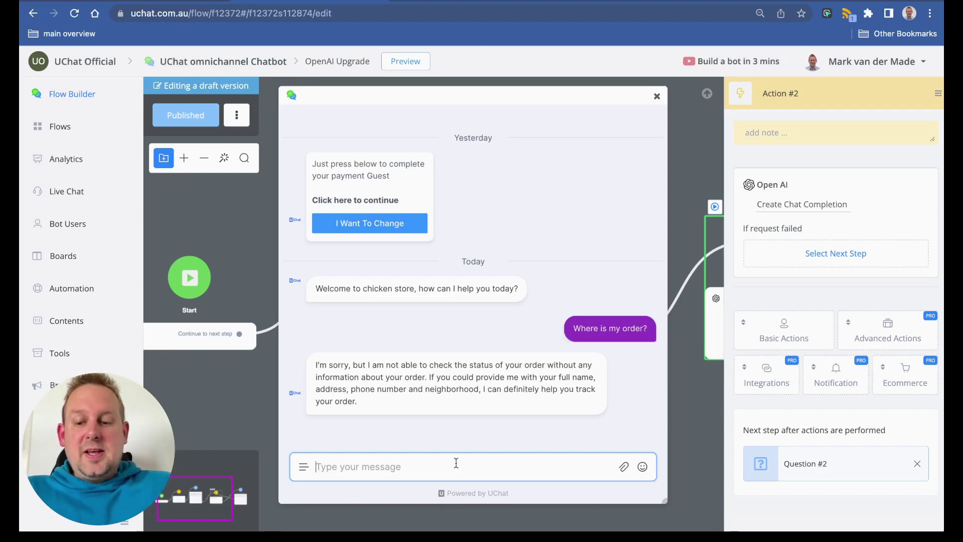
- Ask the bot 'Where are you located?' and highlight the delivery areas in its reply
{"action": "type", "text": "Where are you located?"}
{"action": "key", "text": "Return"}
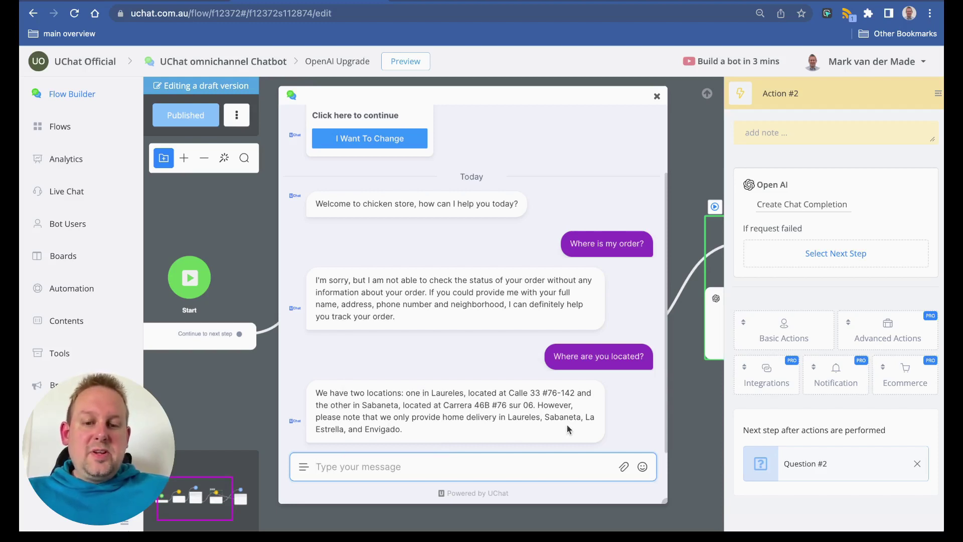
{"action": "left_click_drag", "start_coordinate": [511, 417], "coordinate": [552, 428]}
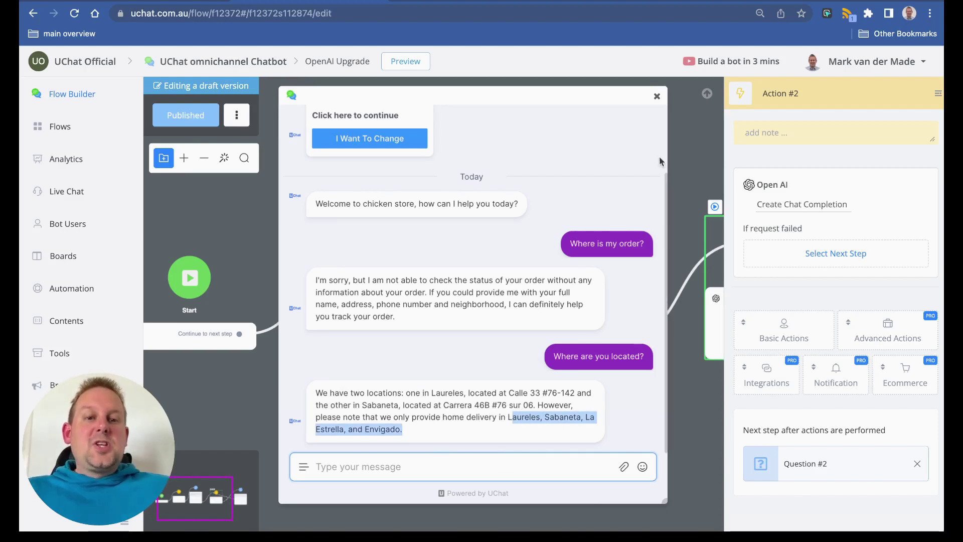
- Close the preview and open the Guest user's open_ai custom field in Bot Users
{"action": "left_click", "coordinate": [658, 97]}
{"action": "left_click", "coordinate": [74, 224]}
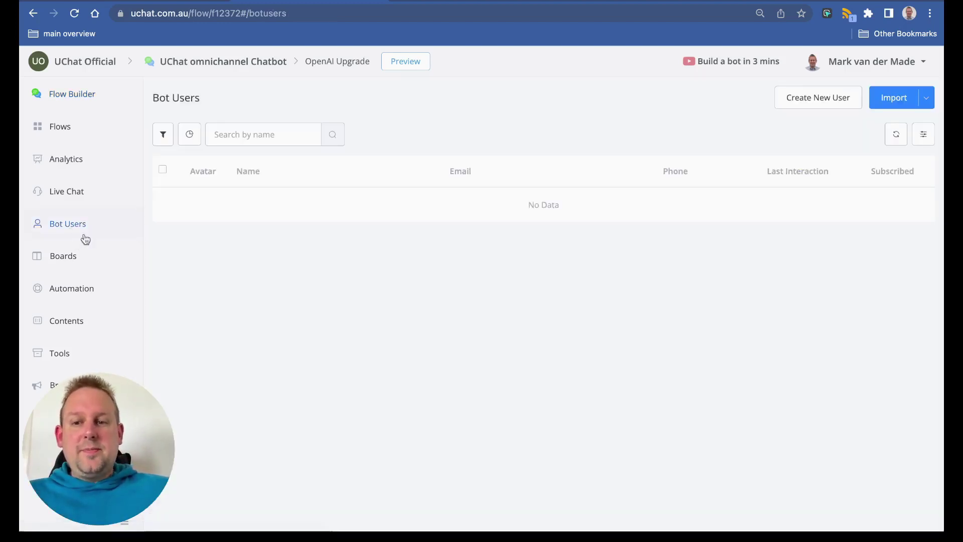
{"action": "left_click", "coordinate": [309, 215]}
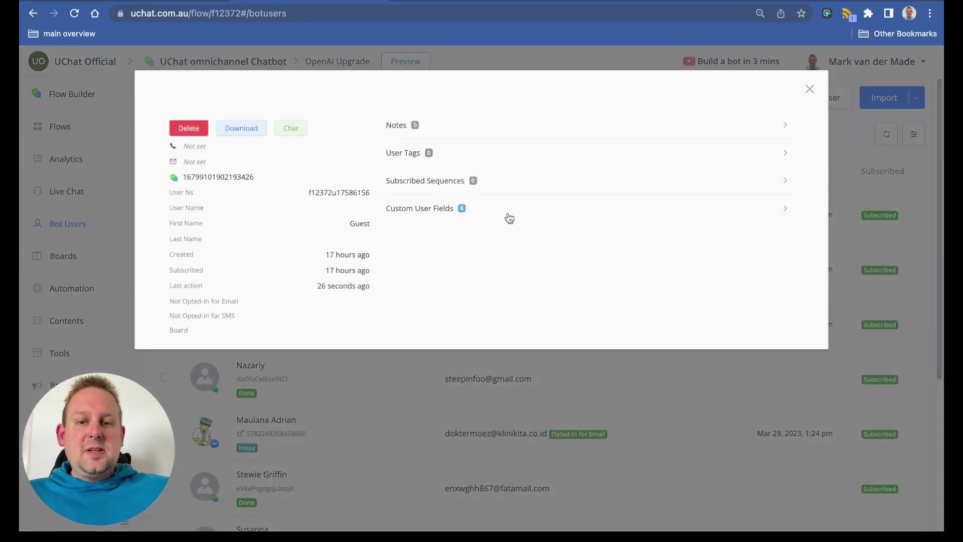
{"action": "left_click", "coordinate": [509, 217]}
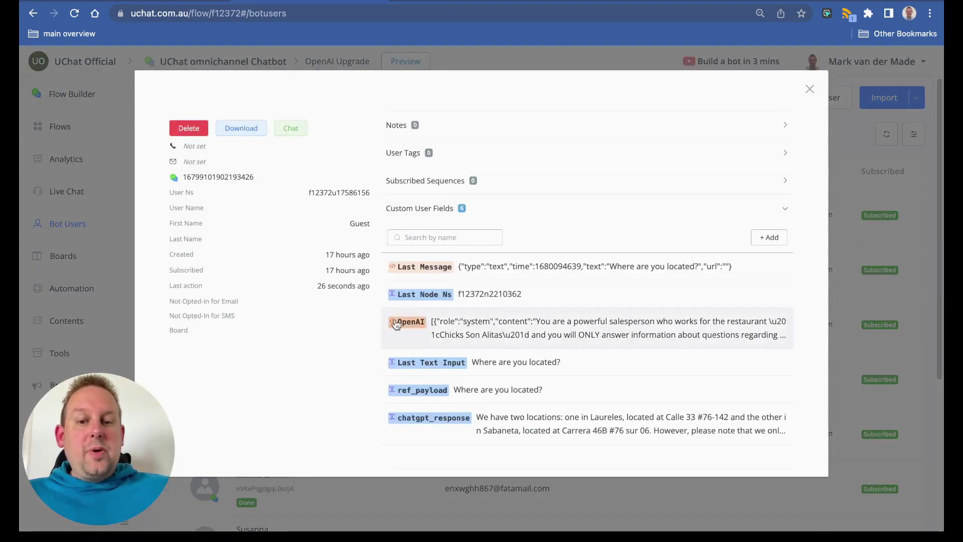
{"action": "left_click", "coordinate": [539, 332]}
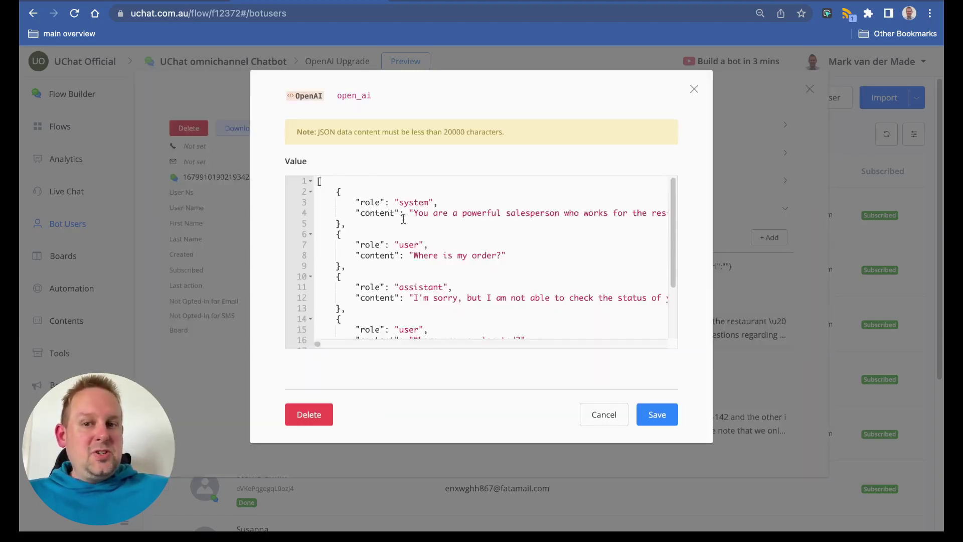
- Inspect the stored JSON chat history with the system prompt, both questions and replies
{"action": "scroll", "coordinate": [337, 333], "scroll_direction": "right", "scroll_amount": 15}
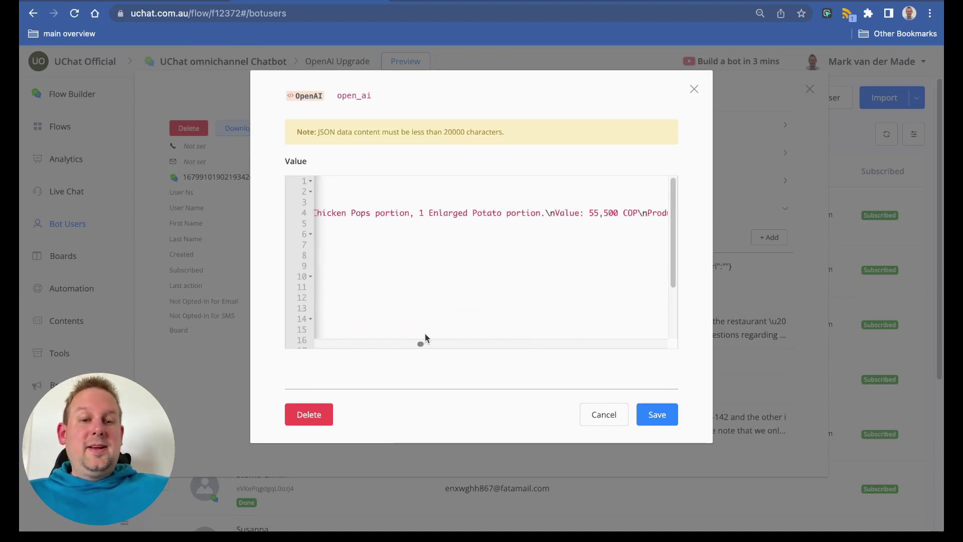
{"action": "left_click_drag", "start_coordinate": [480, 333], "coordinate": [230, 310]}
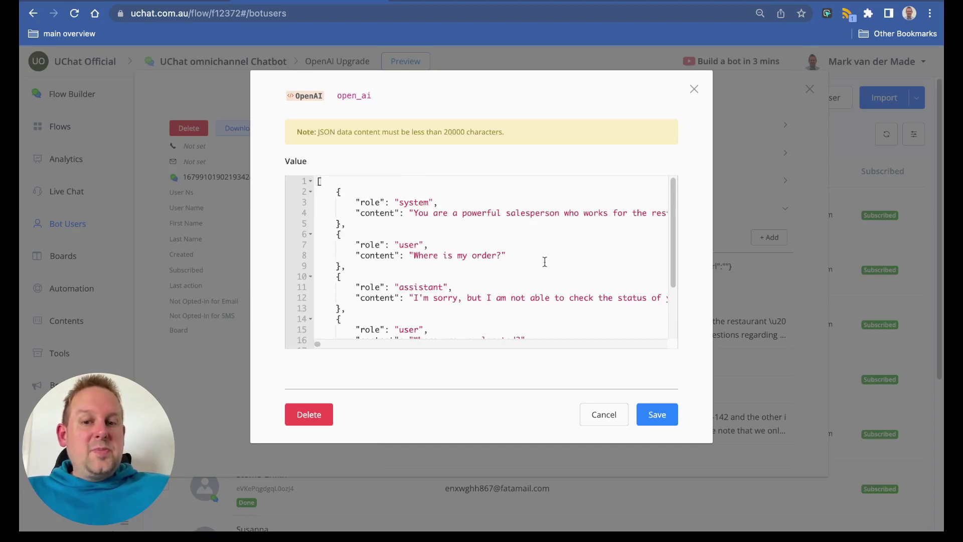
{"action": "scroll", "coordinate": [483, 267], "scroll_direction": "down", "scroll_amount": 3}
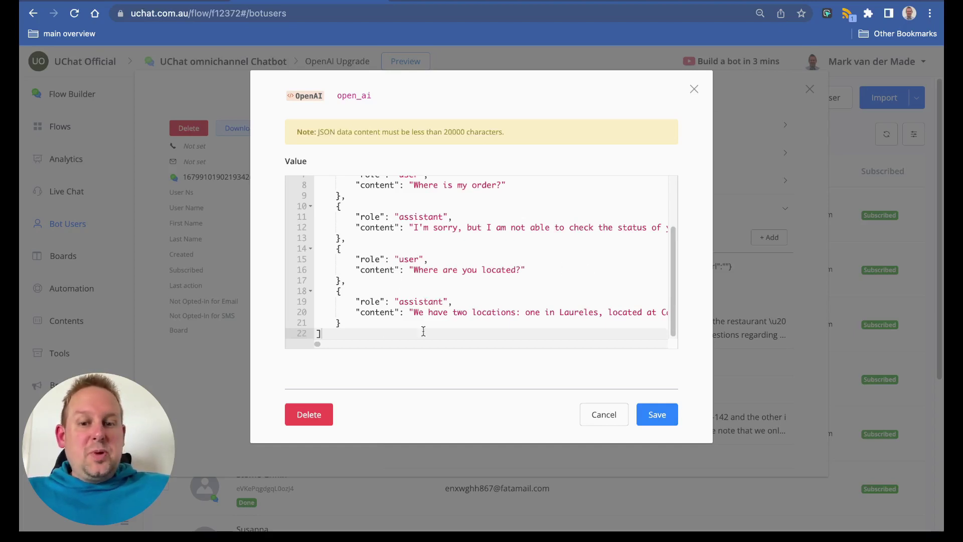
{"action": "mouse_move", "coordinate": [317, 344]}
{"action": "left_mouse_down"}
{"action": "mouse_move", "coordinate": [338, 346]}
{"action": "mouse_move", "coordinate": [317, 345]}
{"action": "left_mouse_up"}
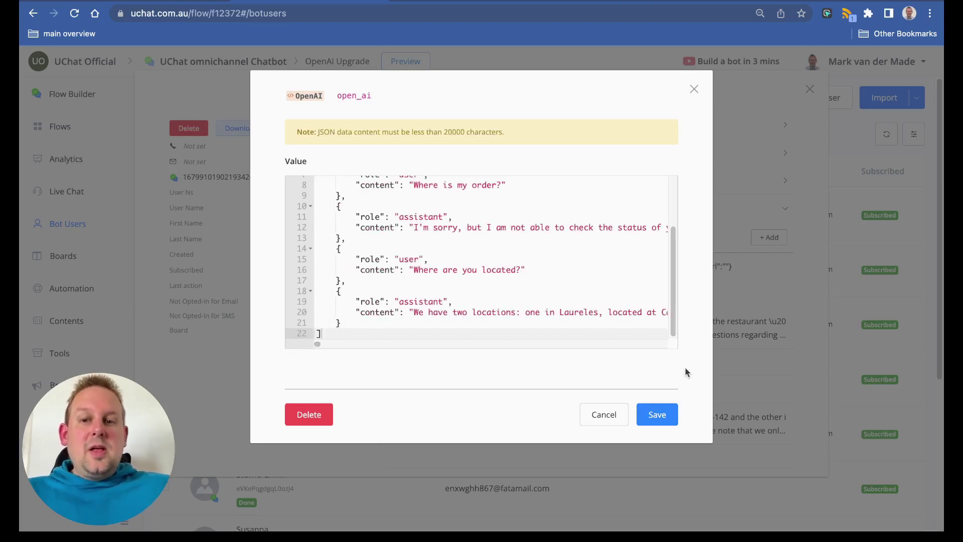